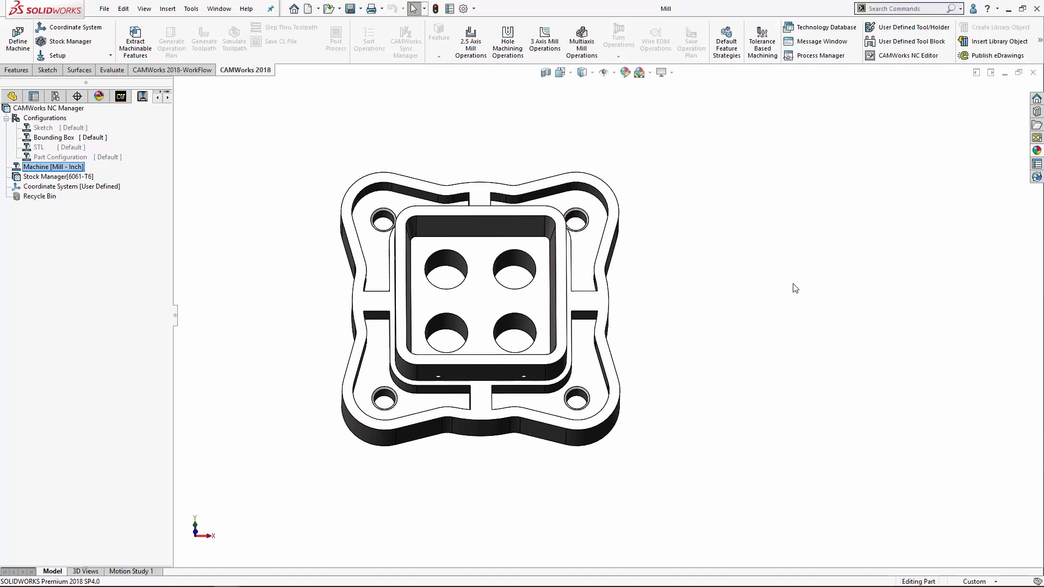
double_click(53, 176)
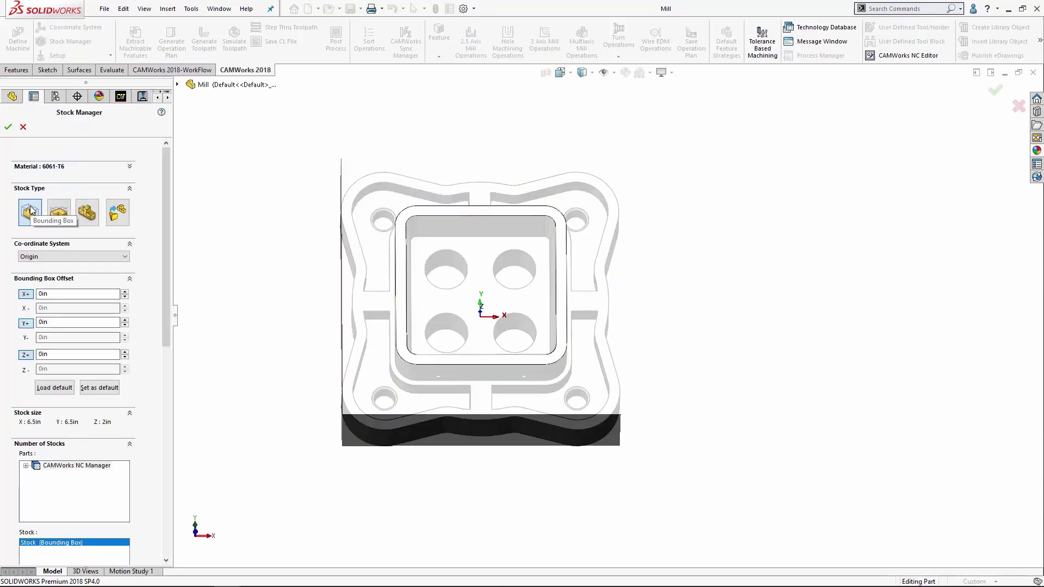
middle_drag(703, 400, 702, 344)
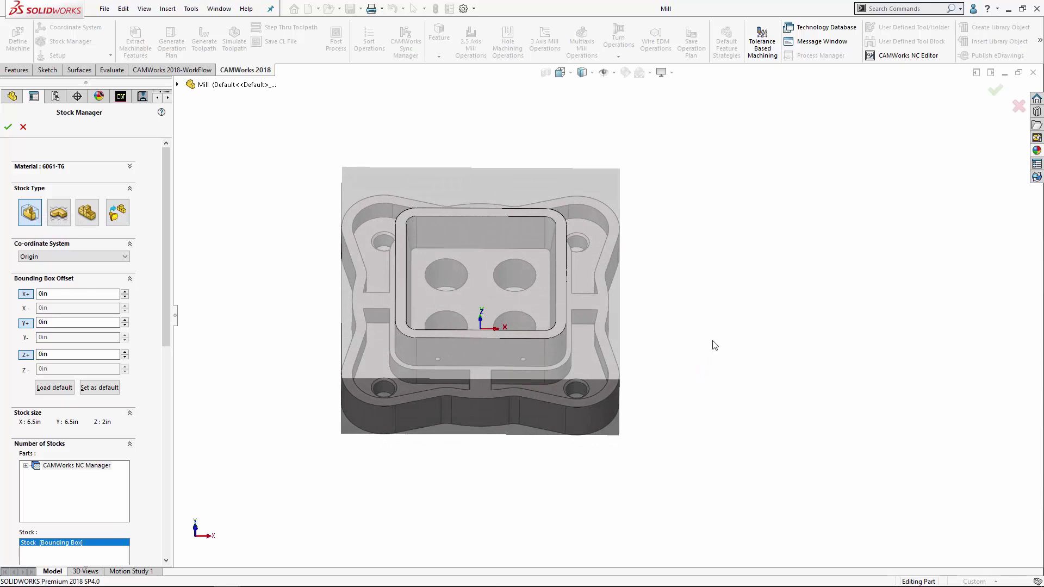
middle_drag(712, 347, 697, 366)
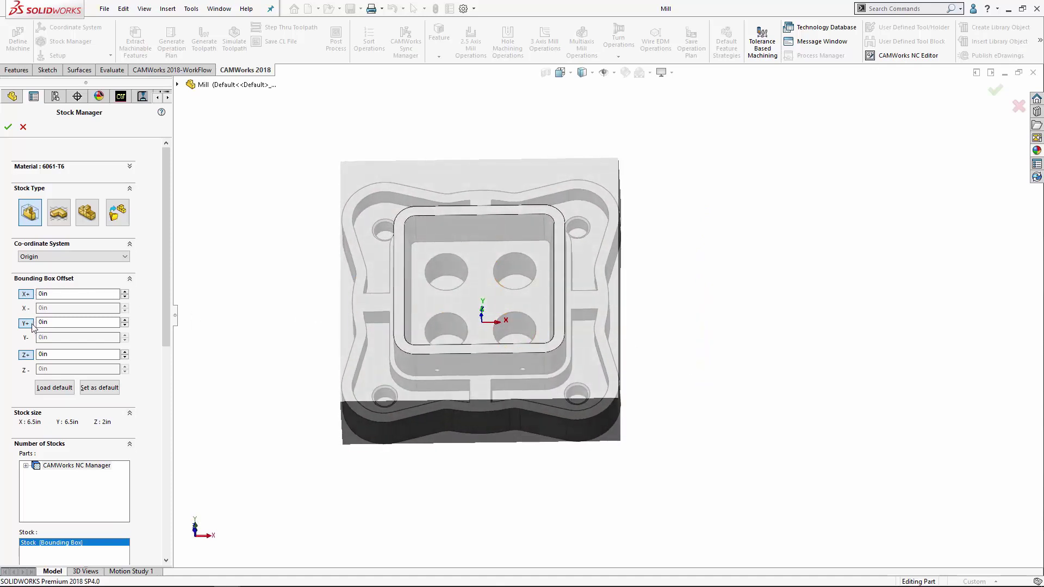
middle_drag(243, 361, 254, 338)
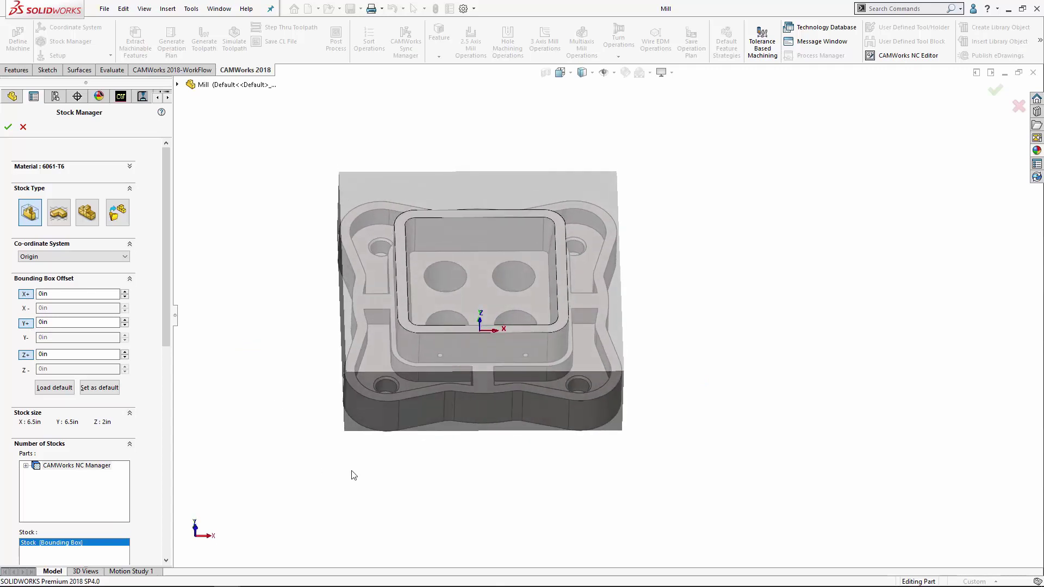
middle_drag(366, 529, 294, 478)
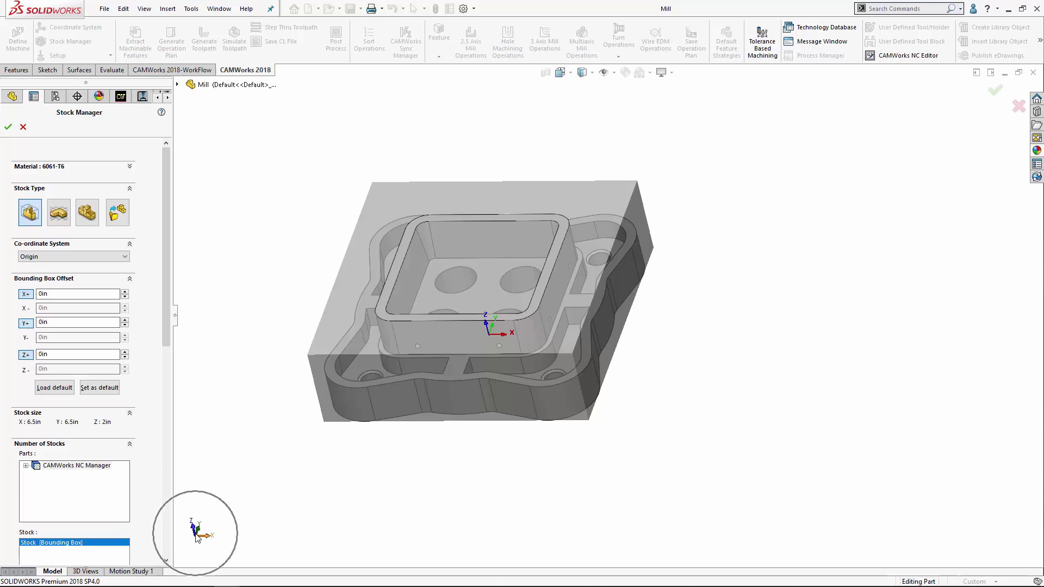
middle_drag(401, 453, 462, 376)
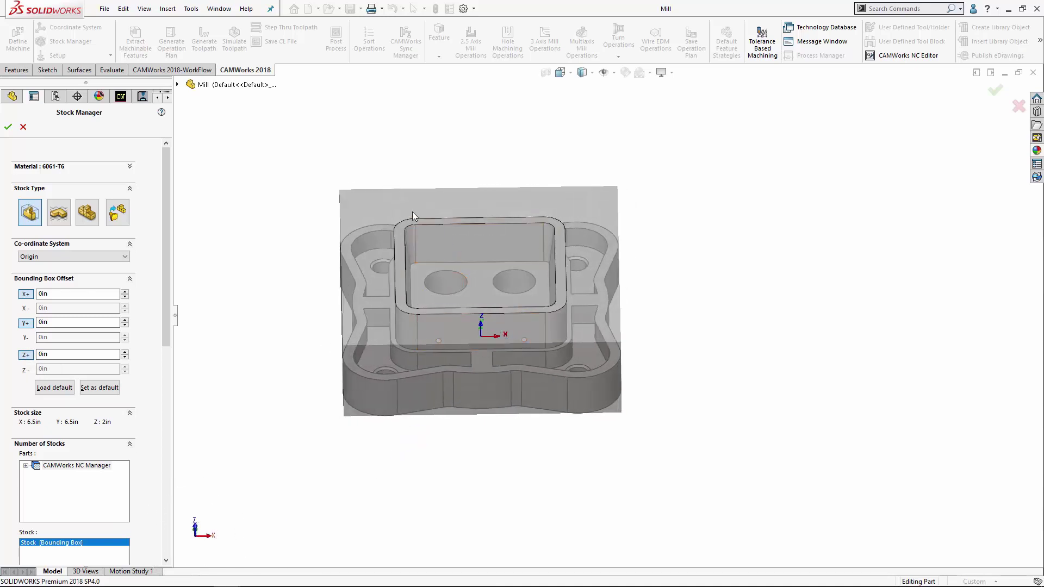
middle_drag(340, 430, 308, 380)
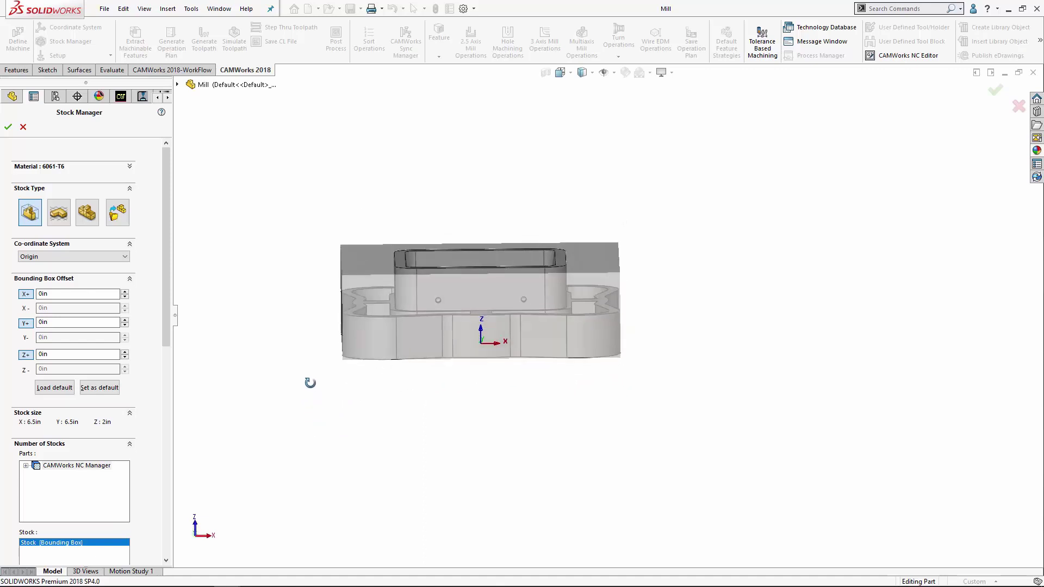
Raise the Z stock offset in 0.1in steps up to 0.6in
click(126, 351)
click(126, 351)
click(125, 352)
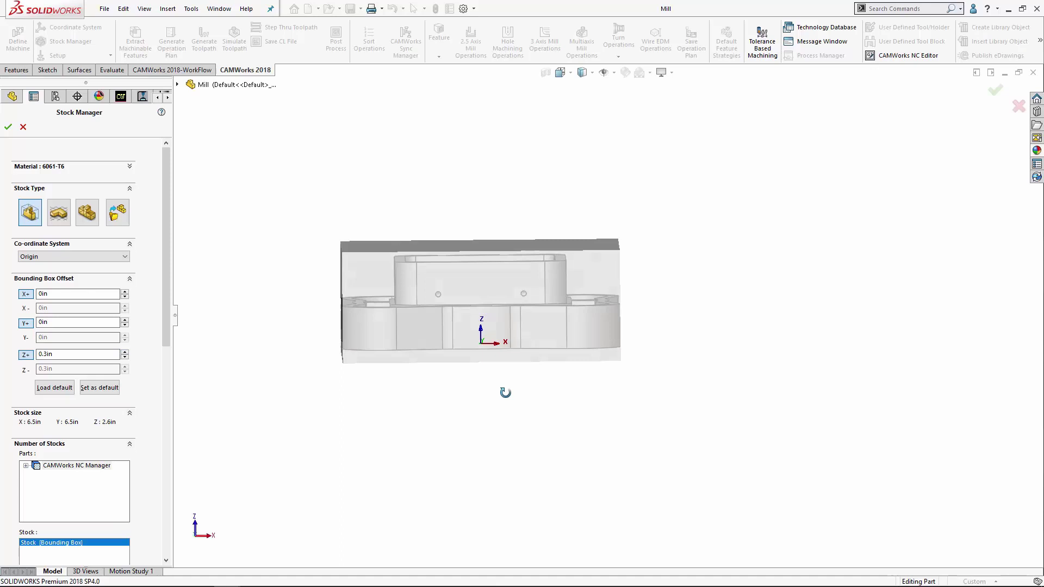
middle_drag(505, 393, 504, 384)
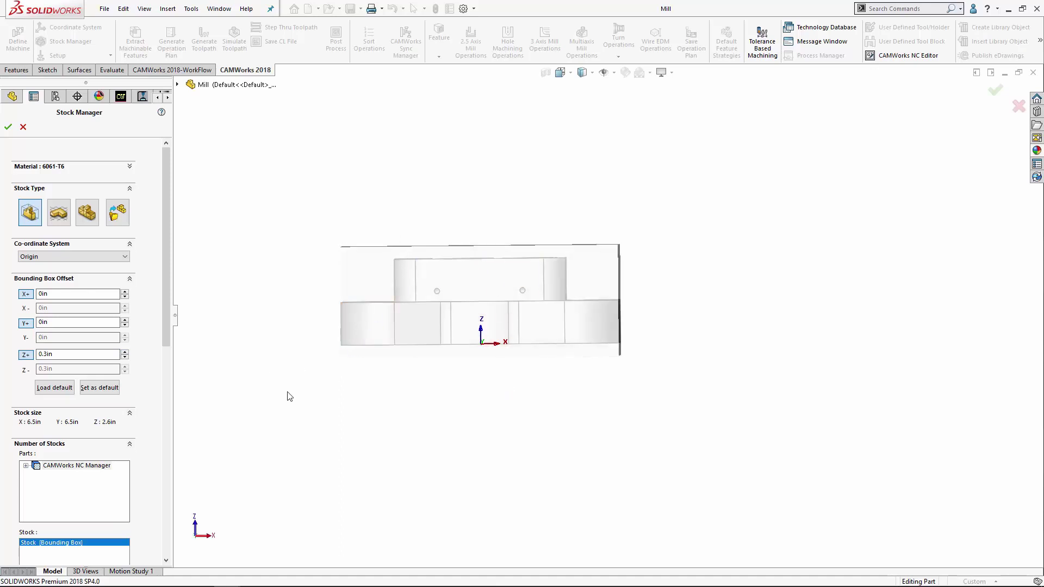
click(125, 352)
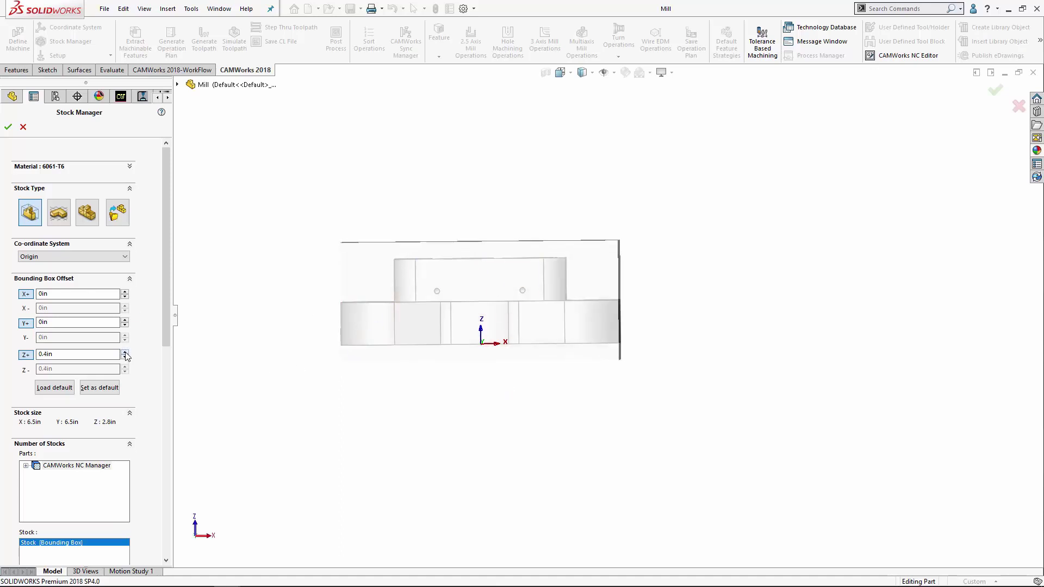
click(125, 352)
click(126, 353)
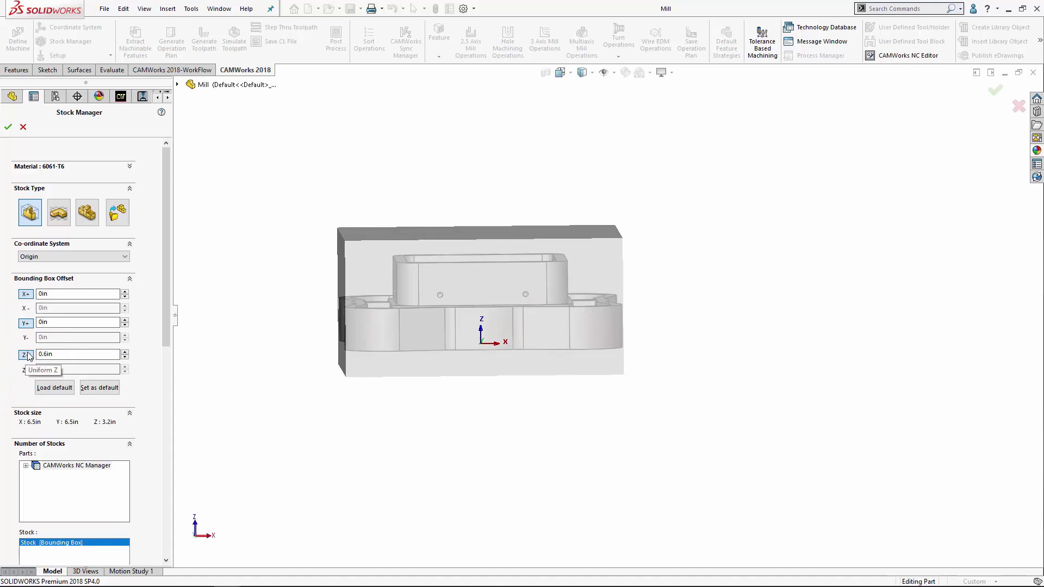
Turn off Uniform Z and bring the top Z offset down to 0.2in
click(26, 355)
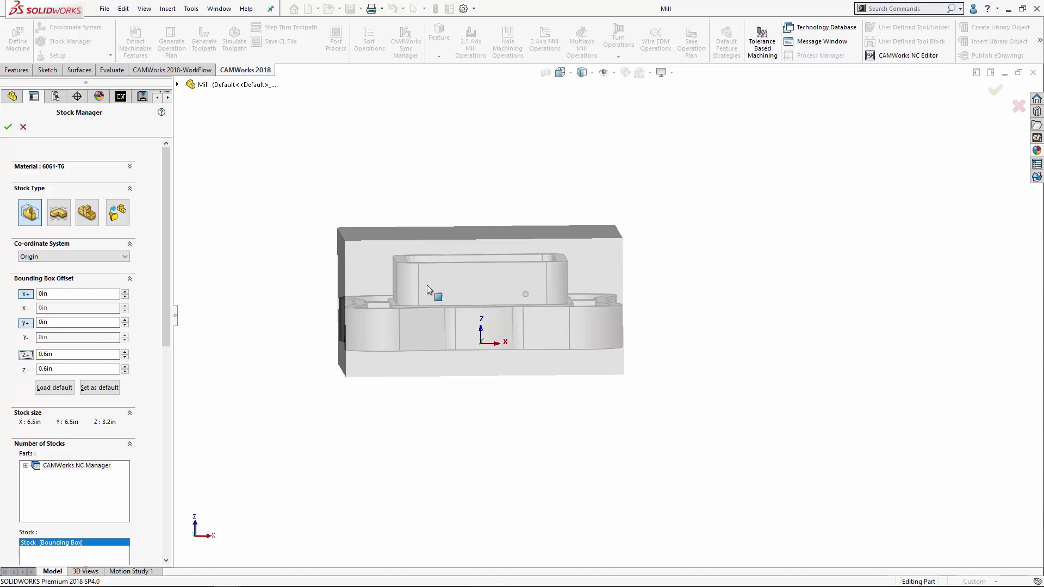
middle_drag(309, 393, 308, 396)
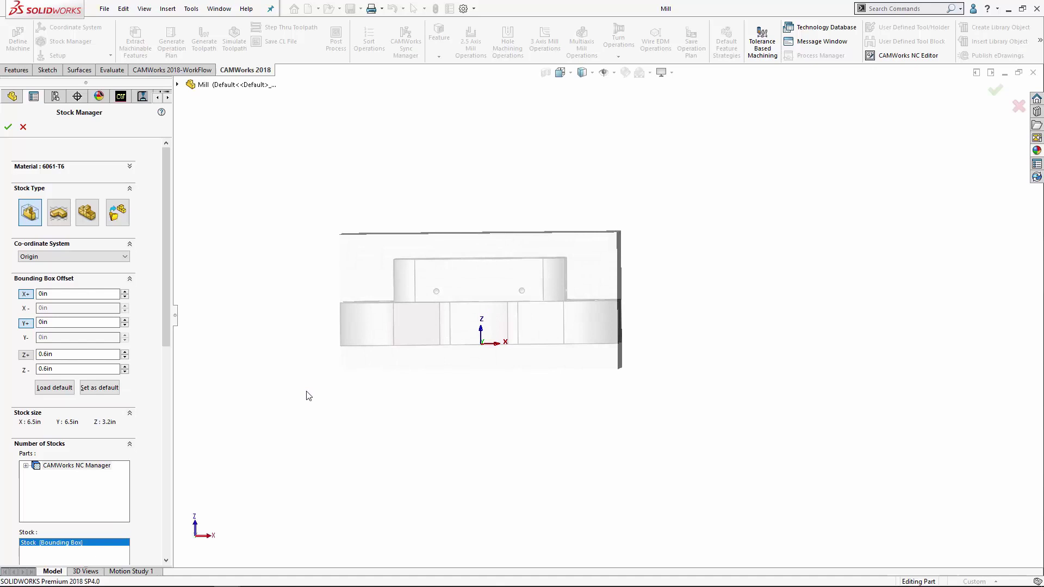
scroll(126, 359, down, 4)
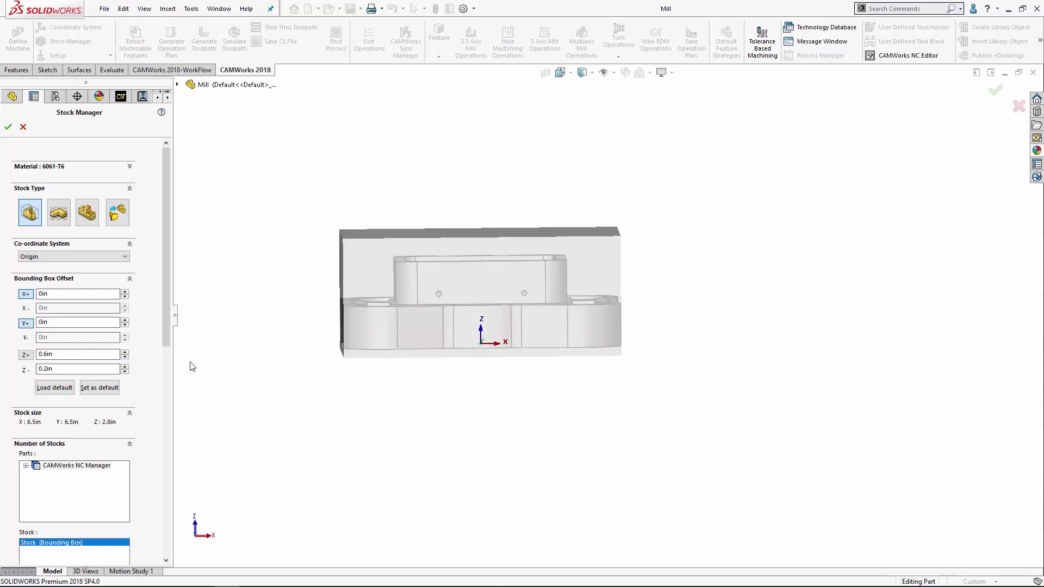
click(125, 357)
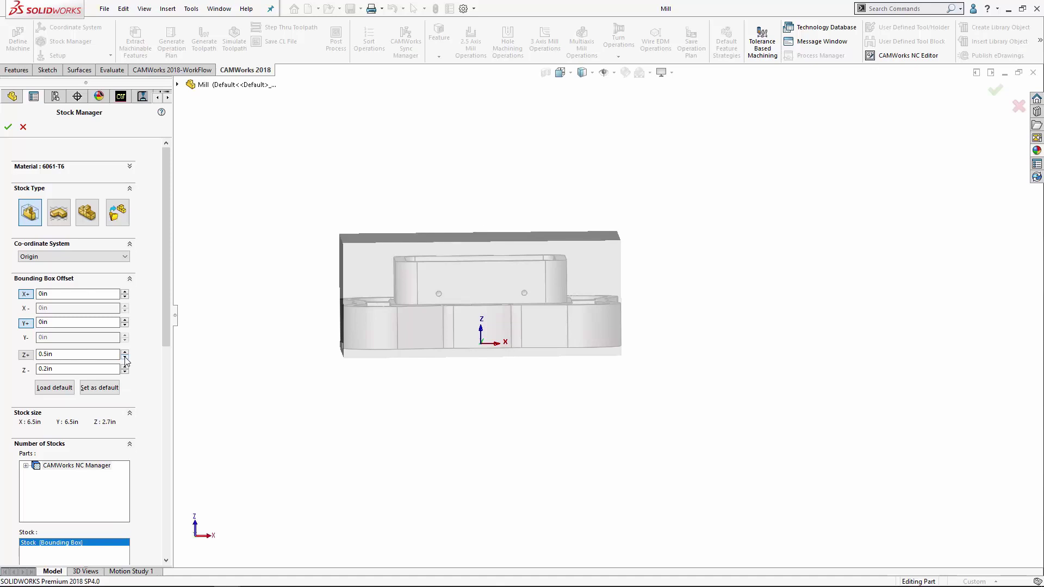
click(124, 358)
middle_drag(483, 406, 479, 408)
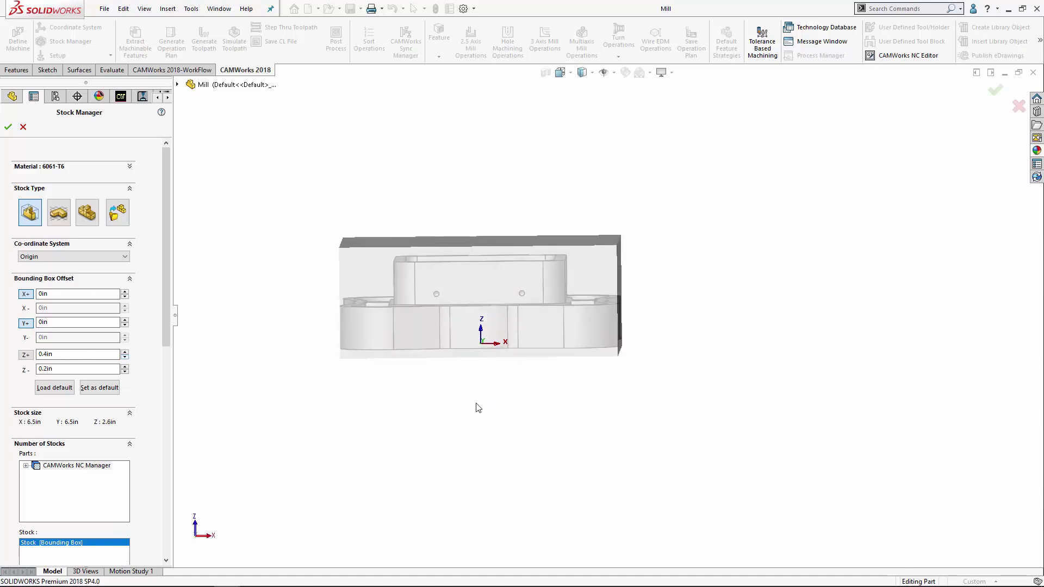
click(125, 357)
click(125, 357)
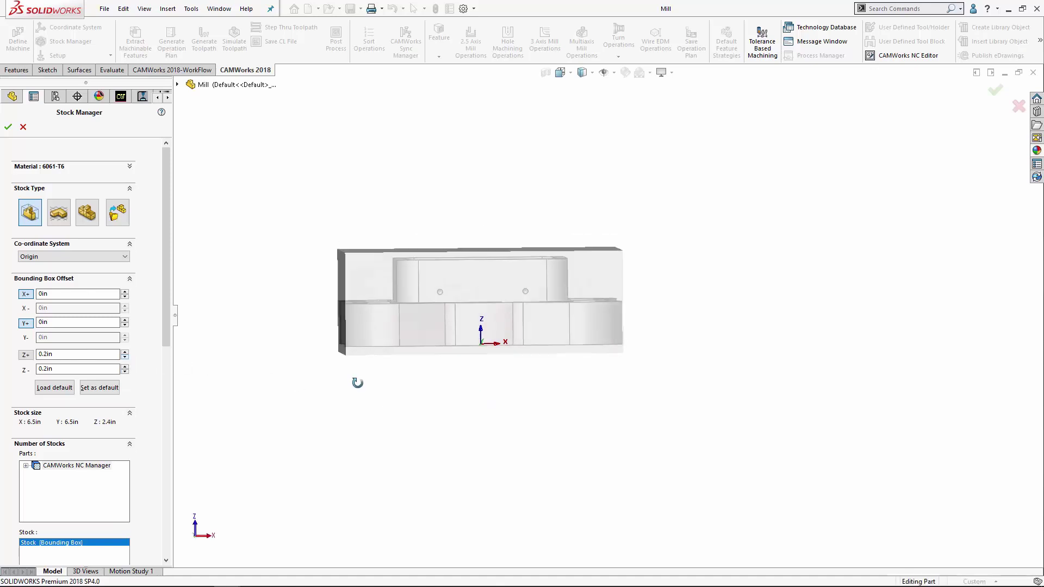
middle_drag(357, 383, 348, 380)
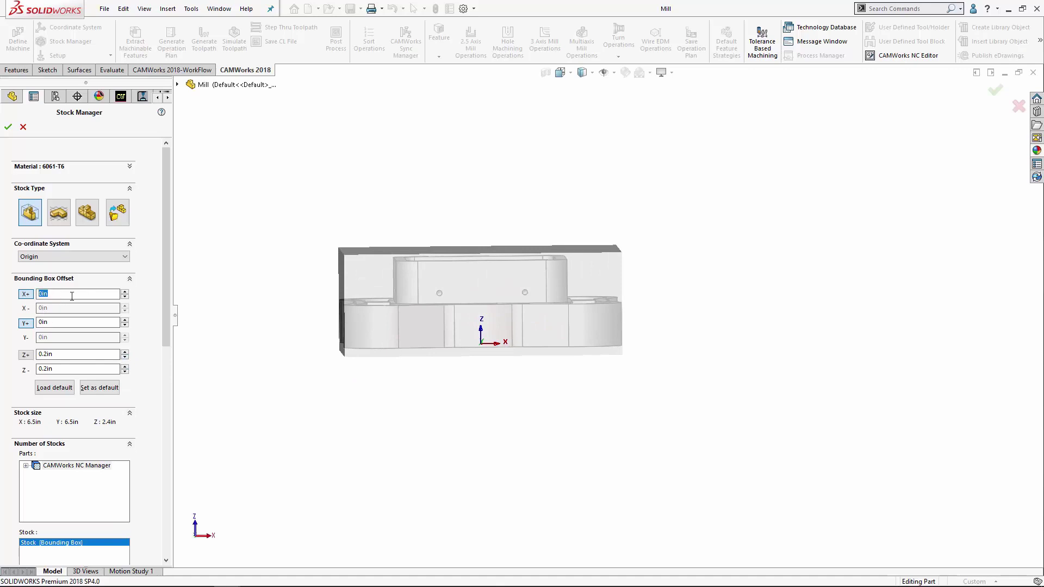
Set the X offset to 0.2in, making the stock 6.9 × 6.5 × 2.4 in
click(114, 298)
text(.2)
key(Return)
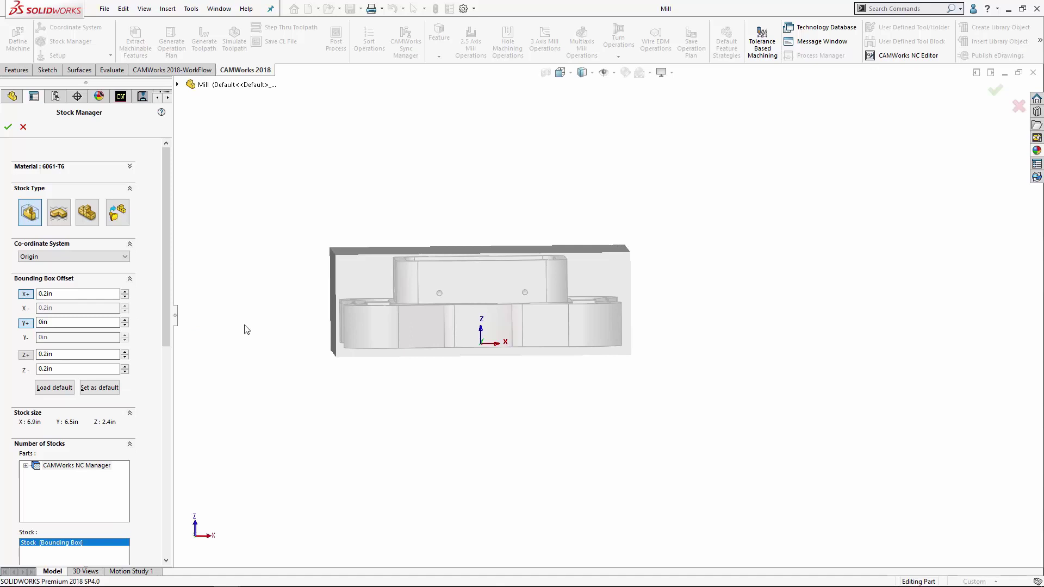
middle_drag(340, 369, 273, 303)
Accept the bounding-box stock, then make the Sketch configuration's stock an extrusion of the Stock sketch
click(23, 127)
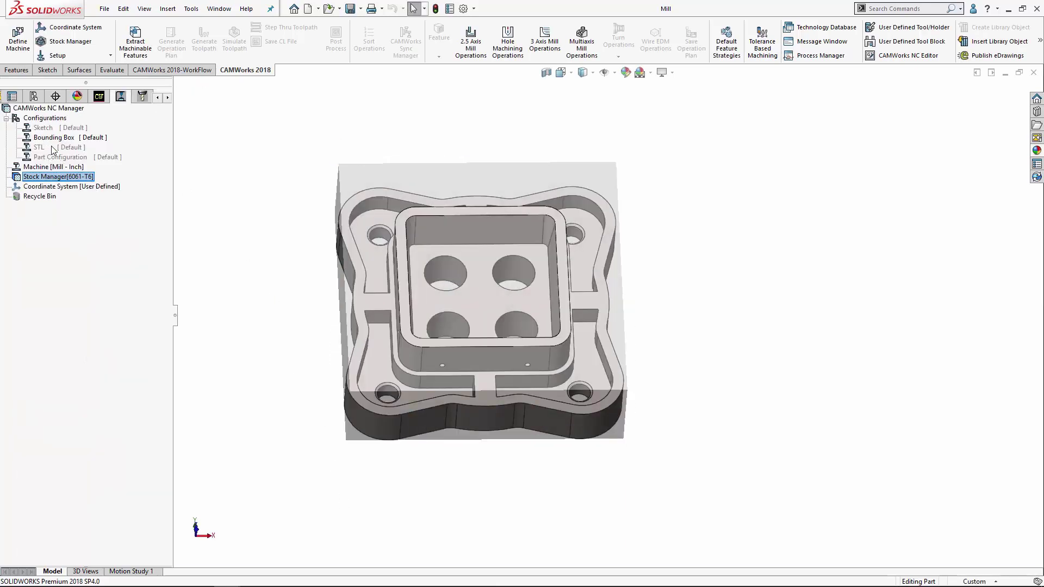
double_click(42, 128)
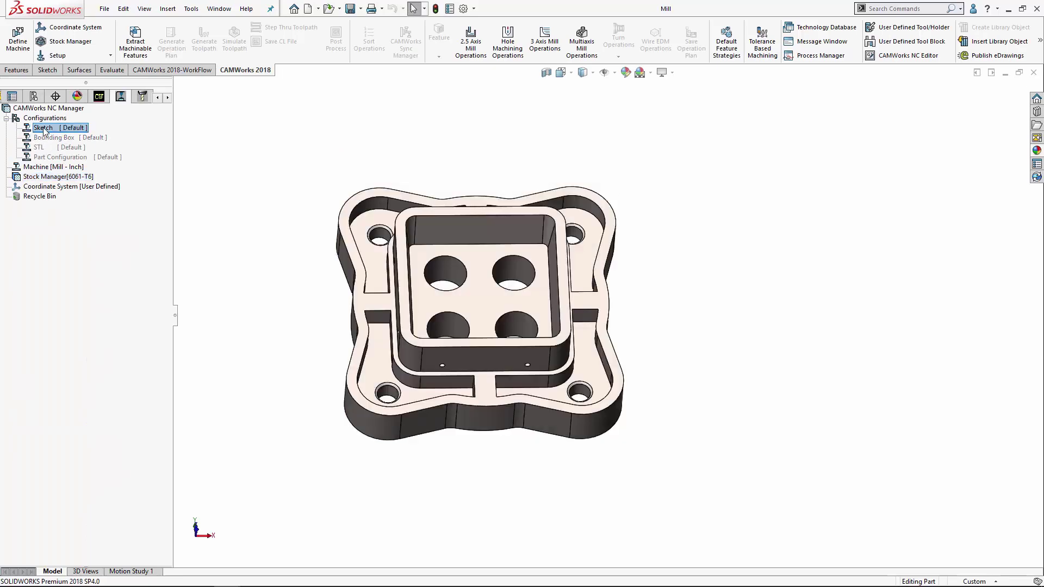
click(43, 177)
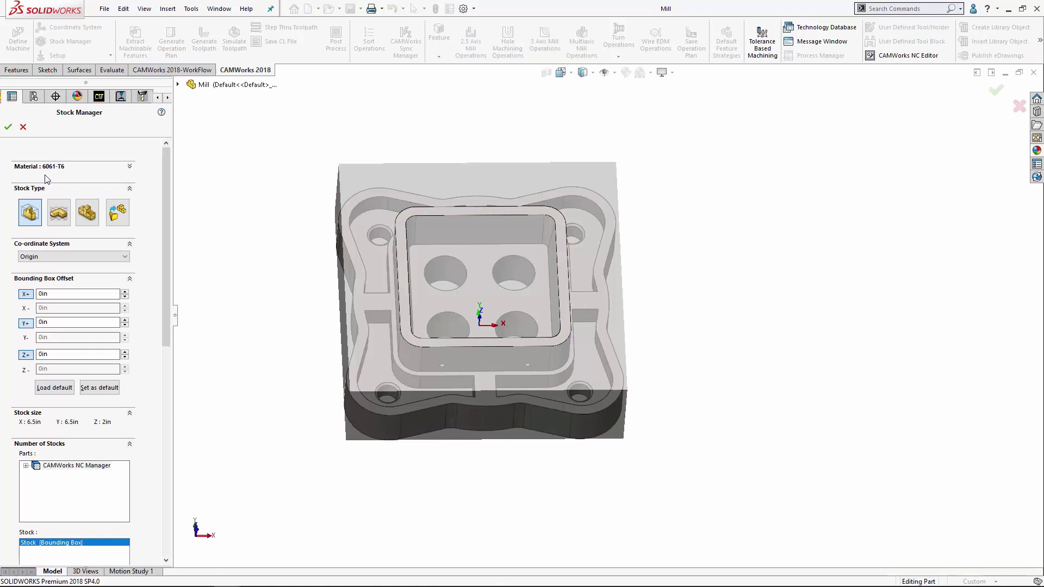
click(60, 212)
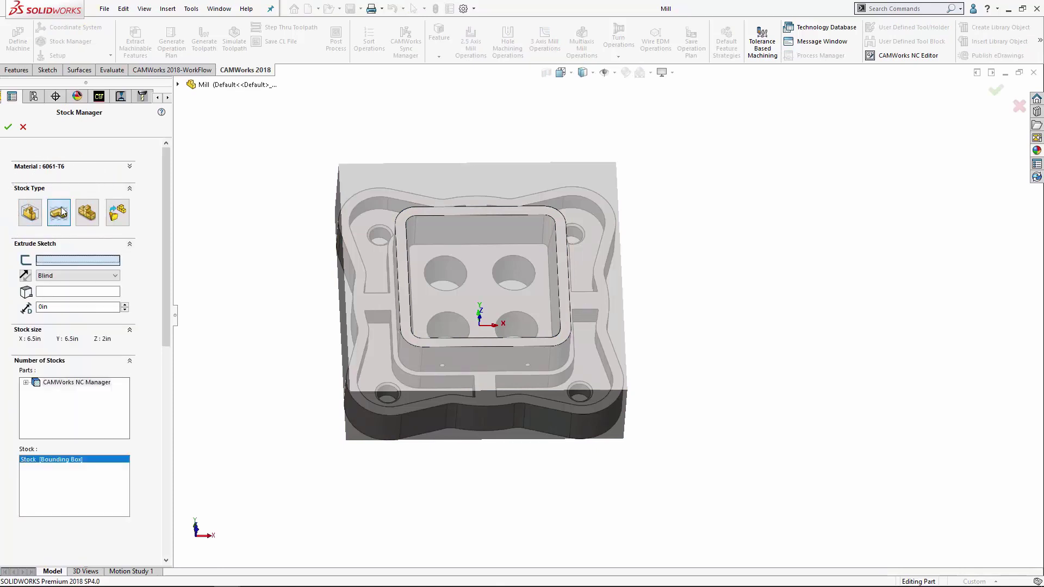
click(178, 84)
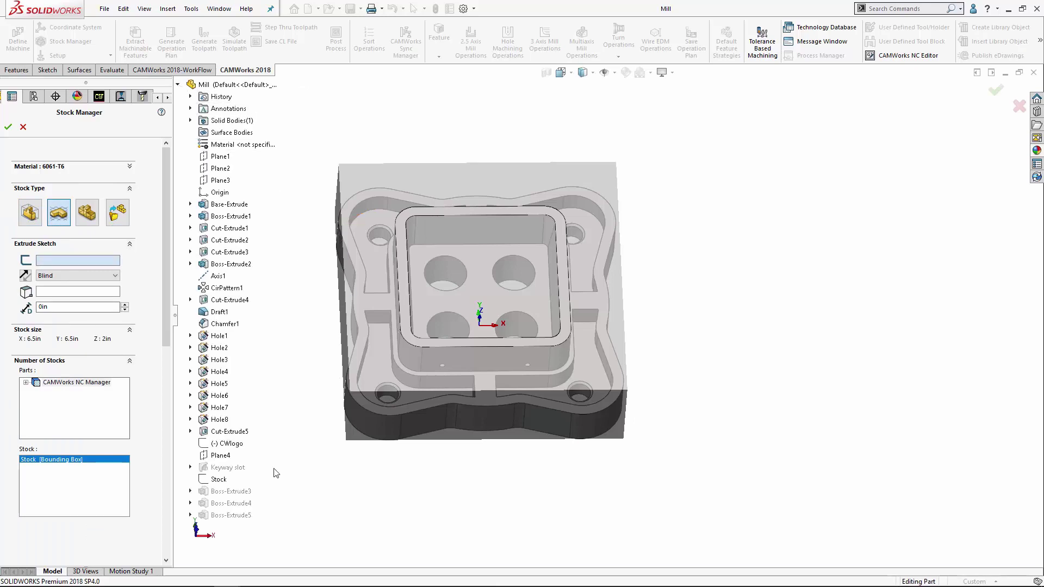
click(207, 479)
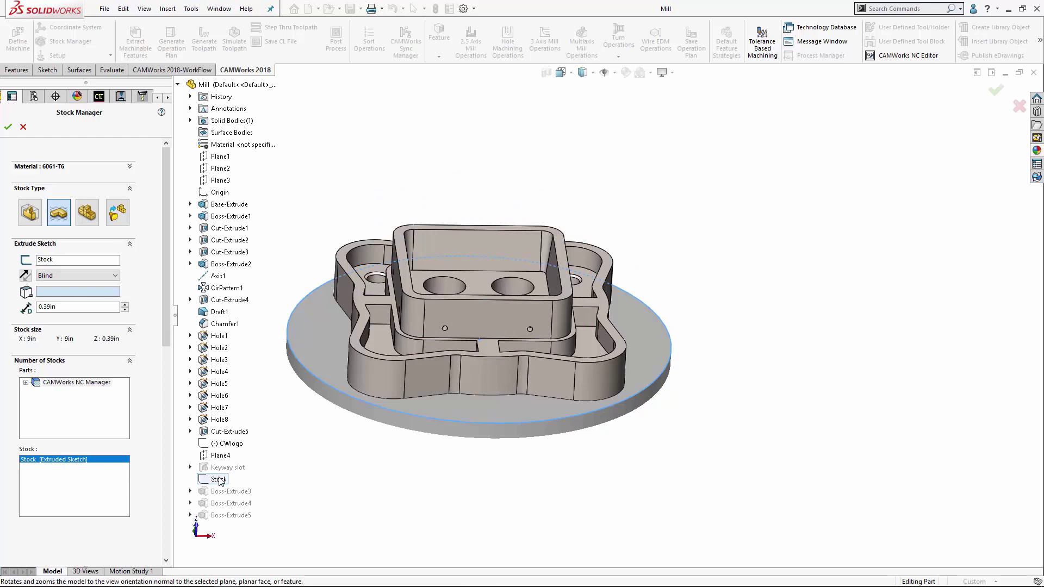
click(85, 279)
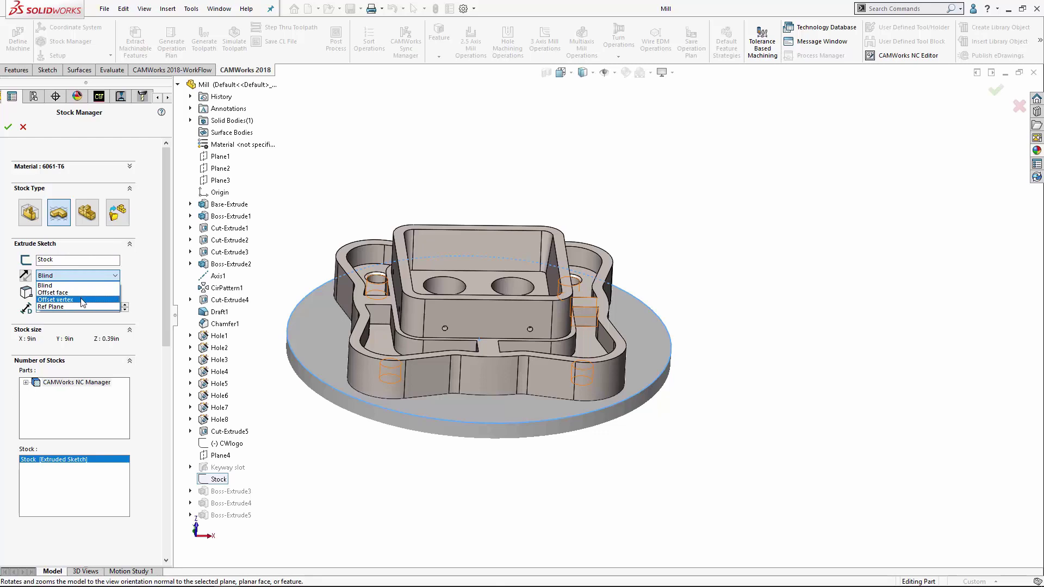
Extrude the Stock sketch to offset face CW Face-0 at 0.1in, with the offset direction reversed
click(76, 293)
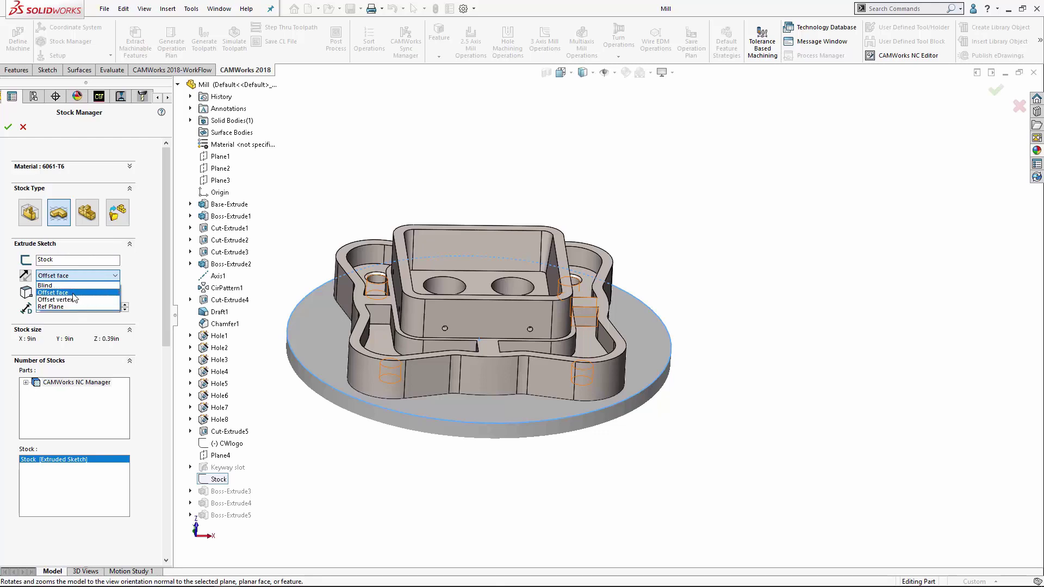
click(399, 242)
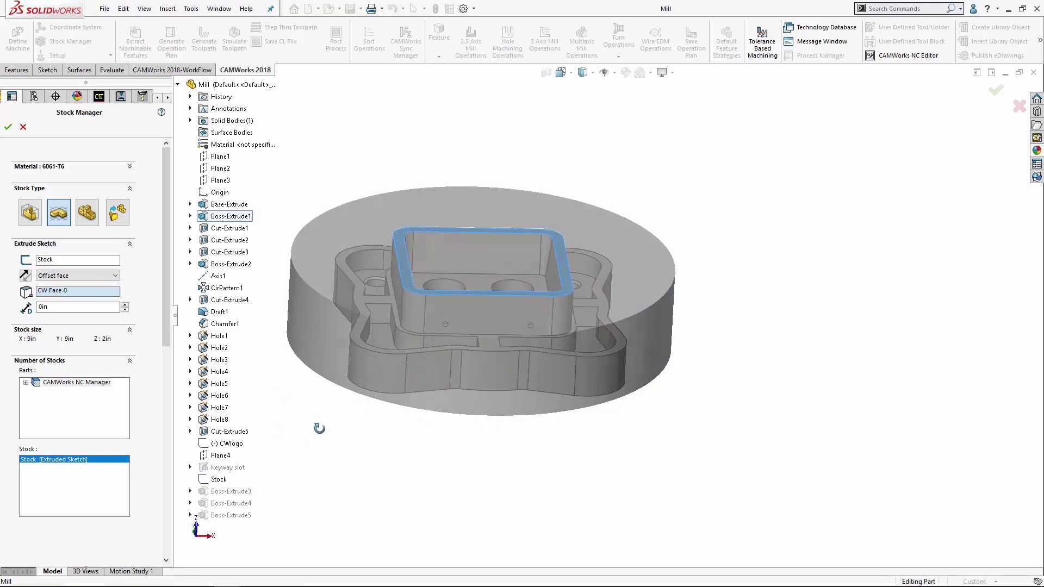
middle_drag(319, 429, 303, 374)
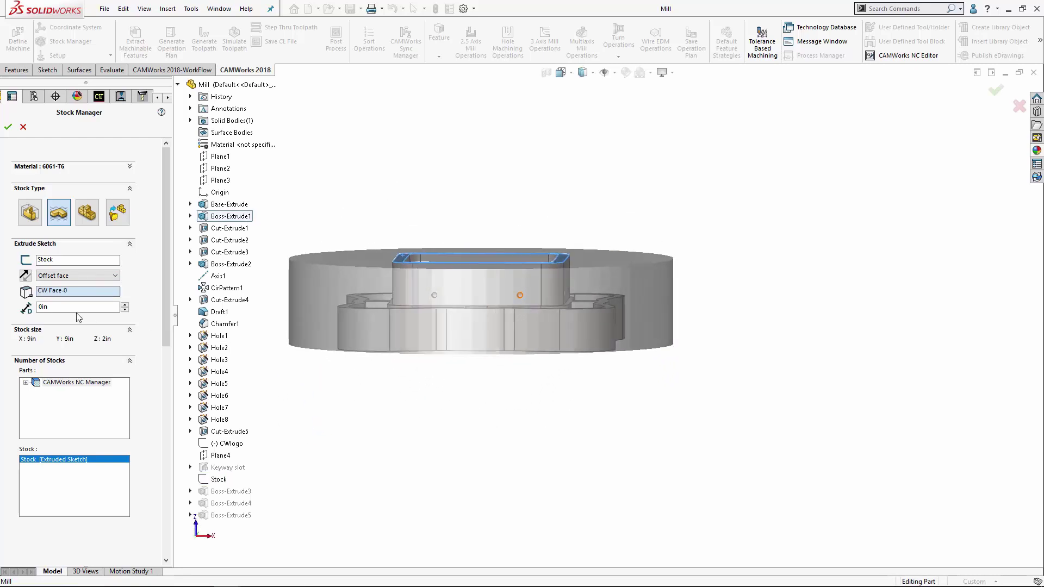
double_click(50, 308)
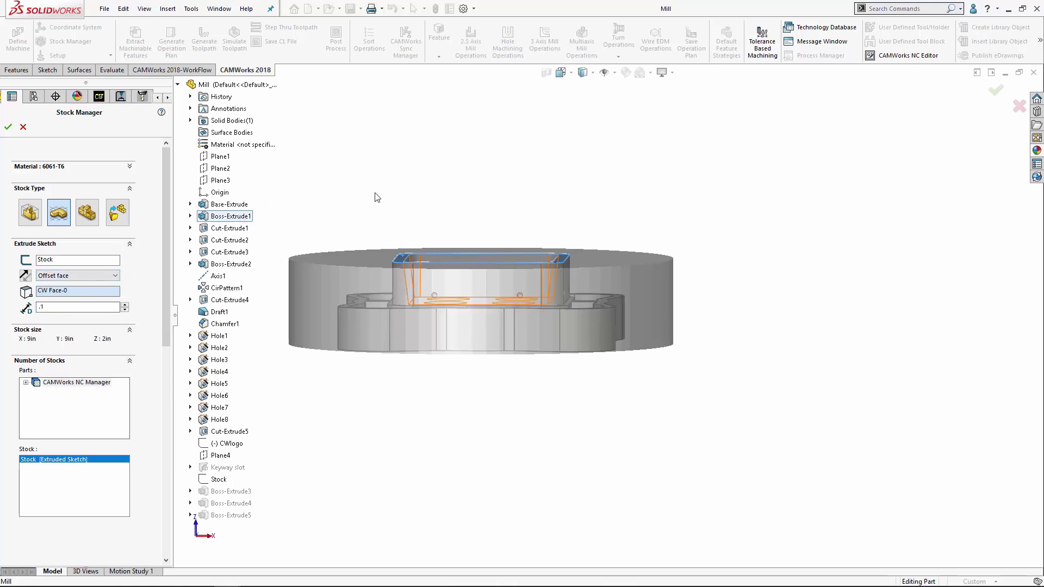
click(364, 210)
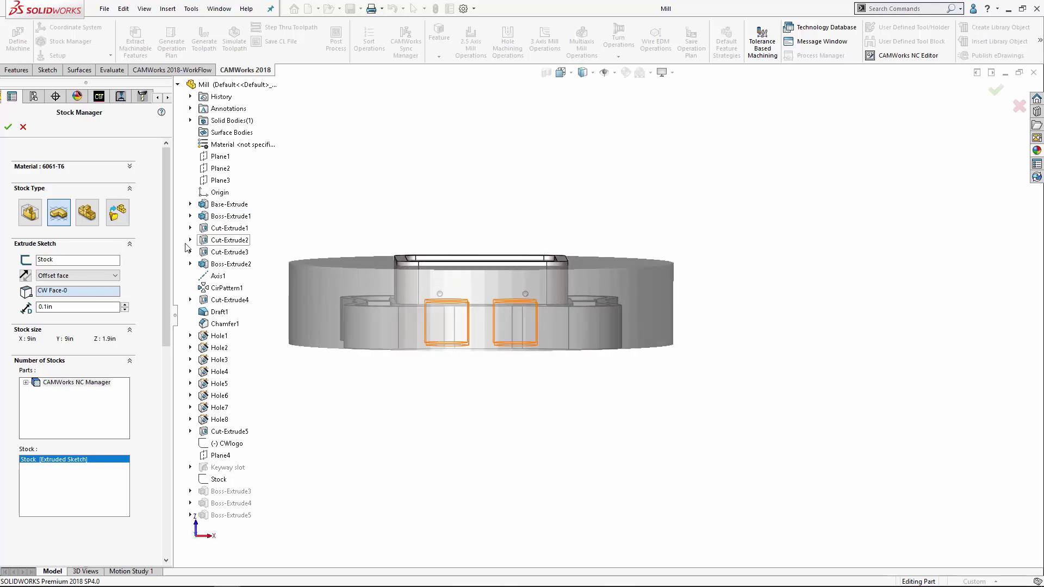
click(27, 277)
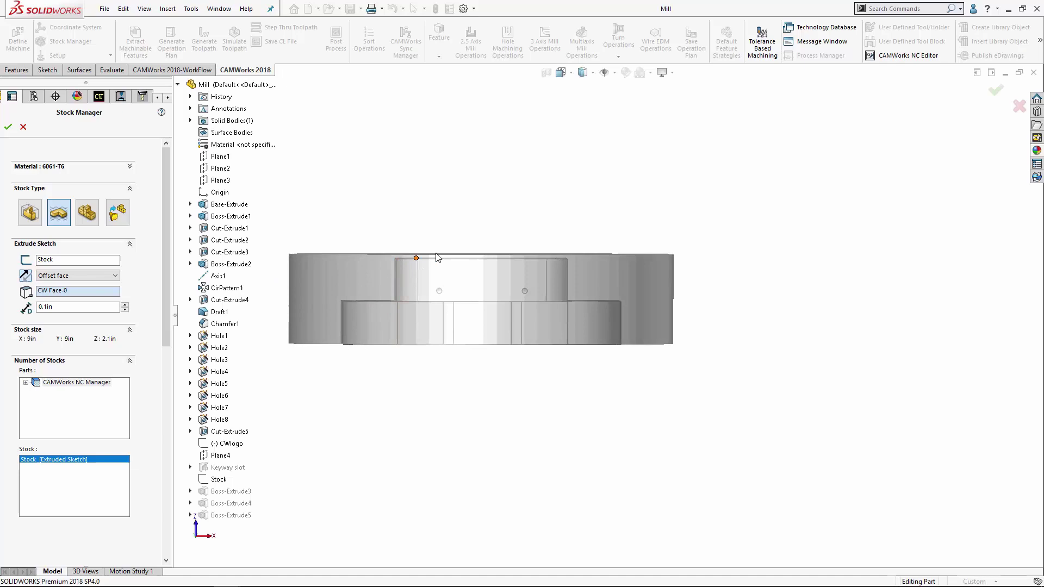
Accept the extruded-sketch stock and view the part isometrically
click(8, 127)
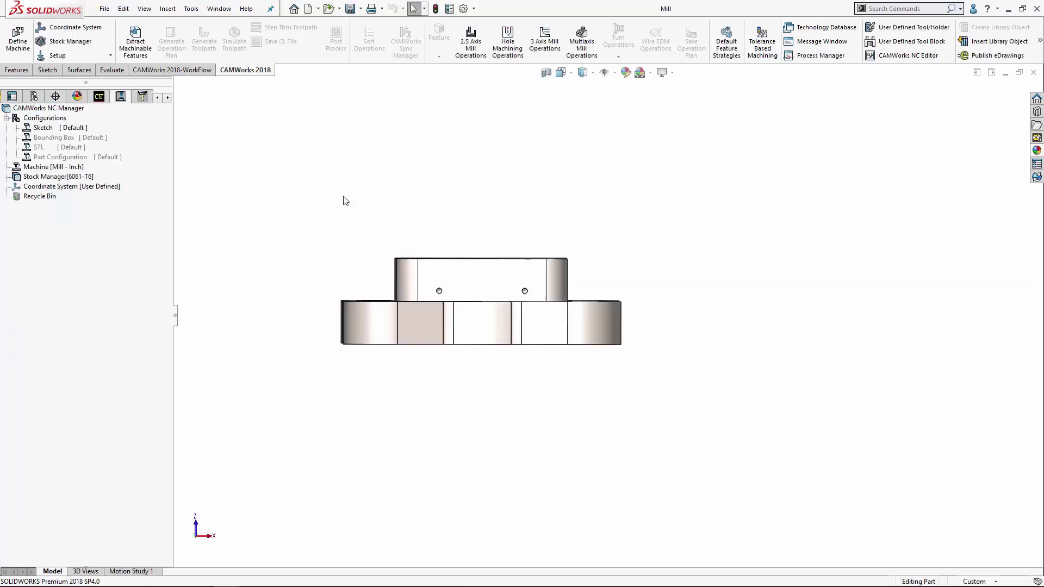
click(63, 177)
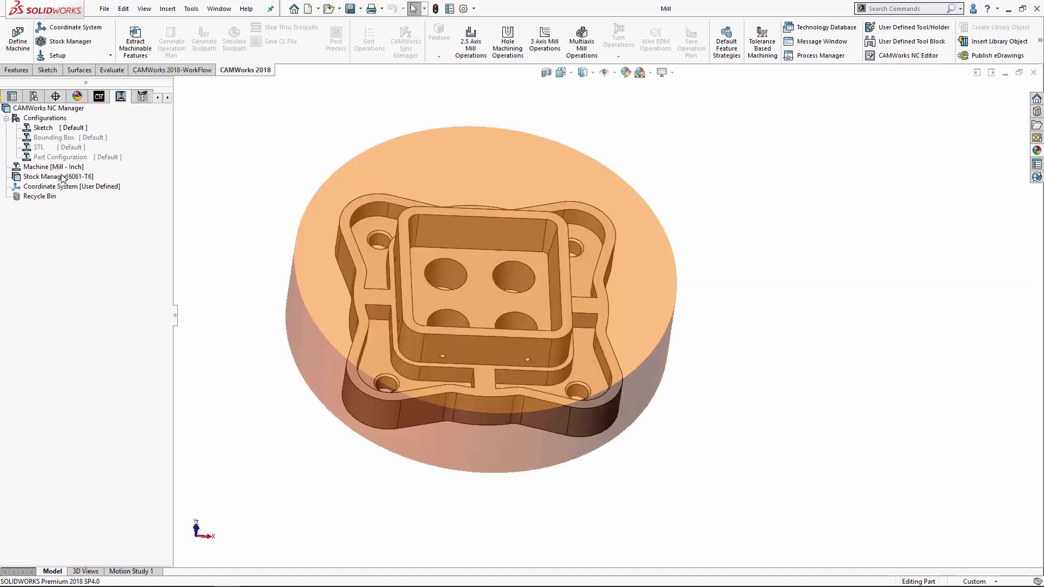
mouse_move(259, 240)
middle_down()
mouse_move(298, 257)
mouse_move(303, 329)
mouse_move(291, 284)
mouse_move(303, 242)
mouse_move(296, 328)
mouse_move(283, 252)
mouse_move(291, 219)
middle_up()
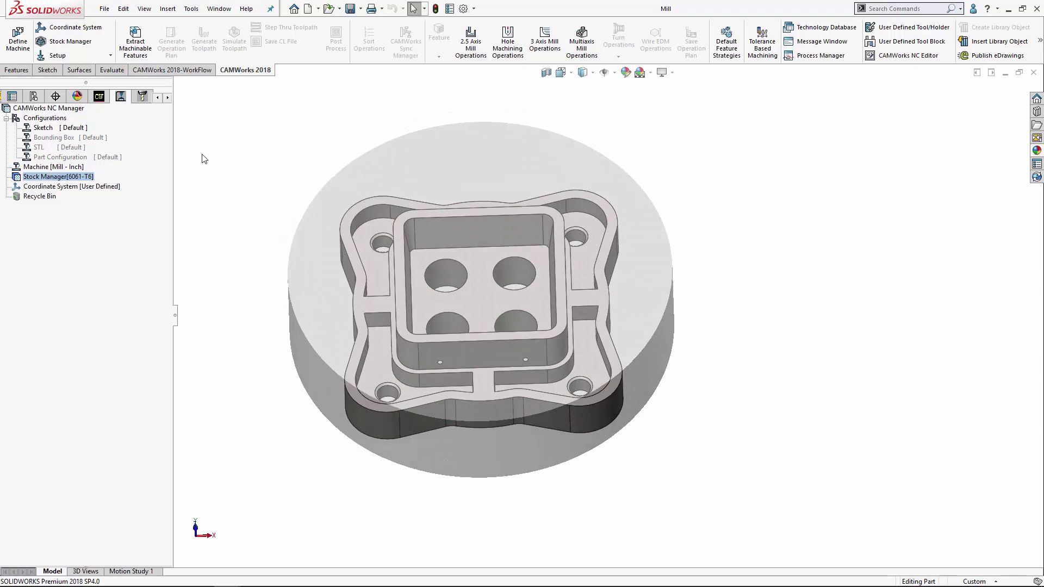
Activate Part Configuration and preview its stock settings without changing them
double_click(60, 157)
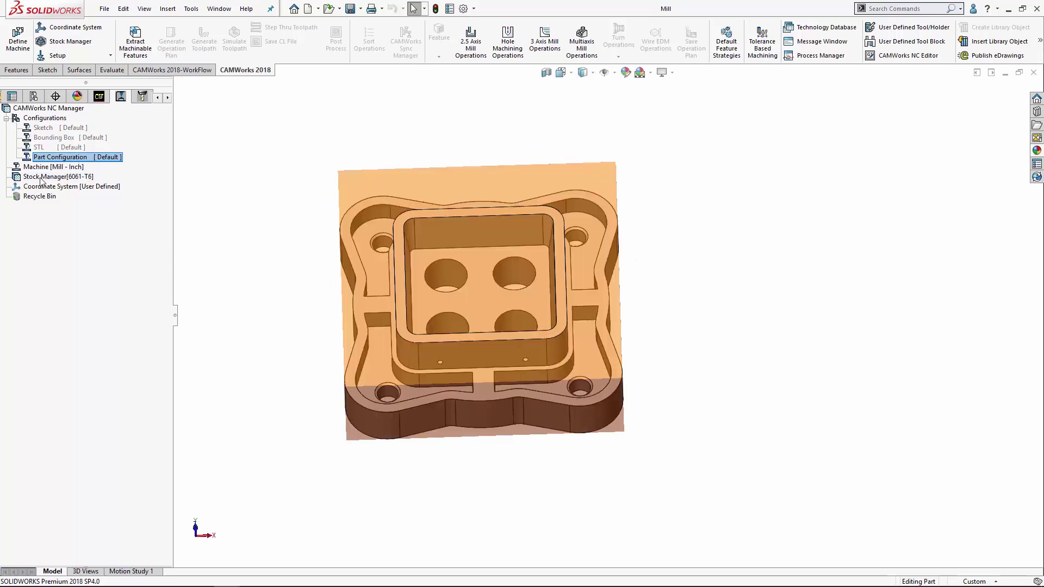
double_click(53, 177)
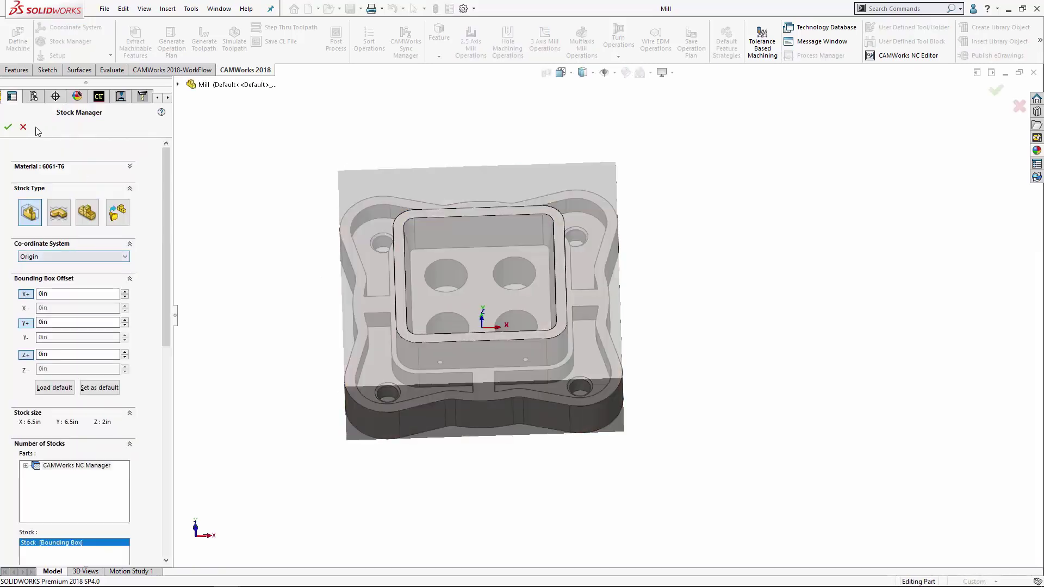
click(23, 127)
click(33, 97)
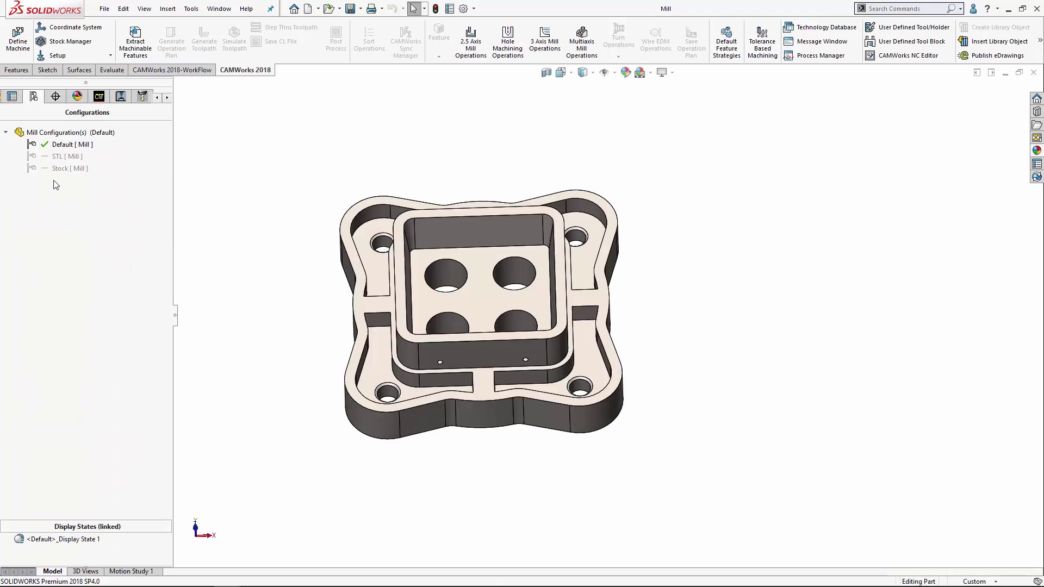
click(62, 169)
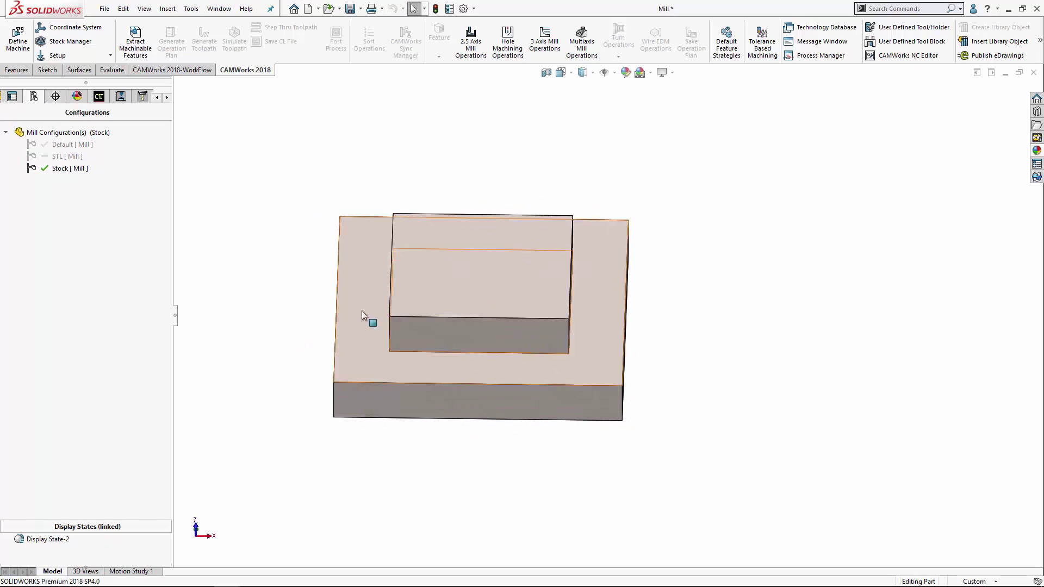
middle_drag(261, 332, 237, 328)
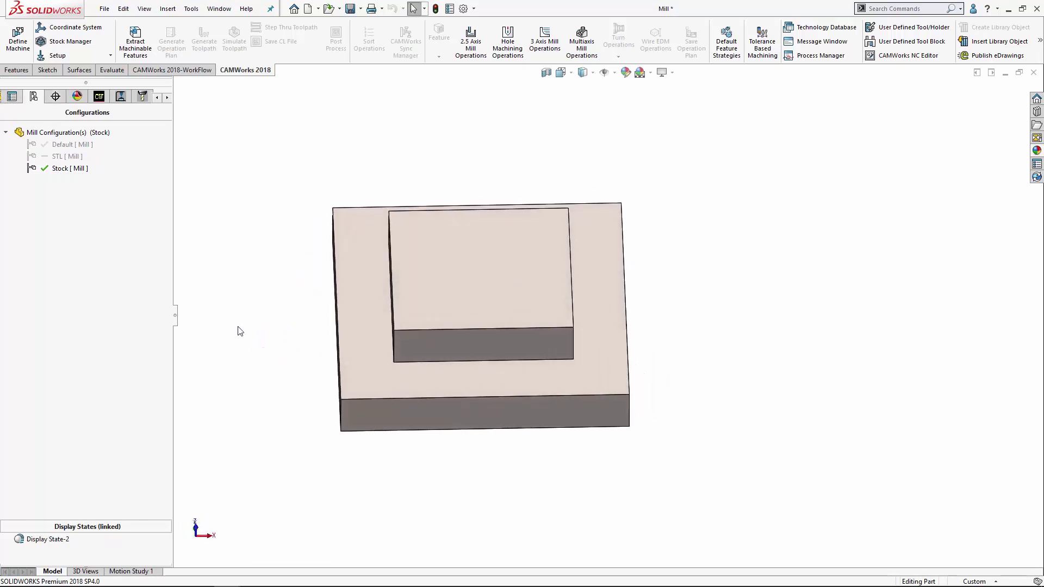
double_click(61, 145)
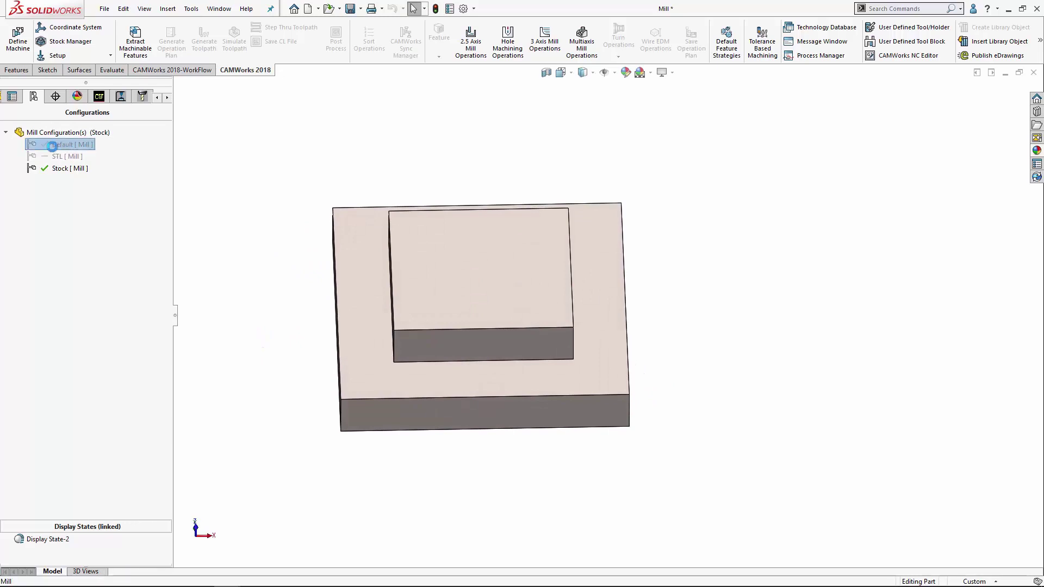
Define the stock as a part file using the current part's Stock configuration
click(100, 97)
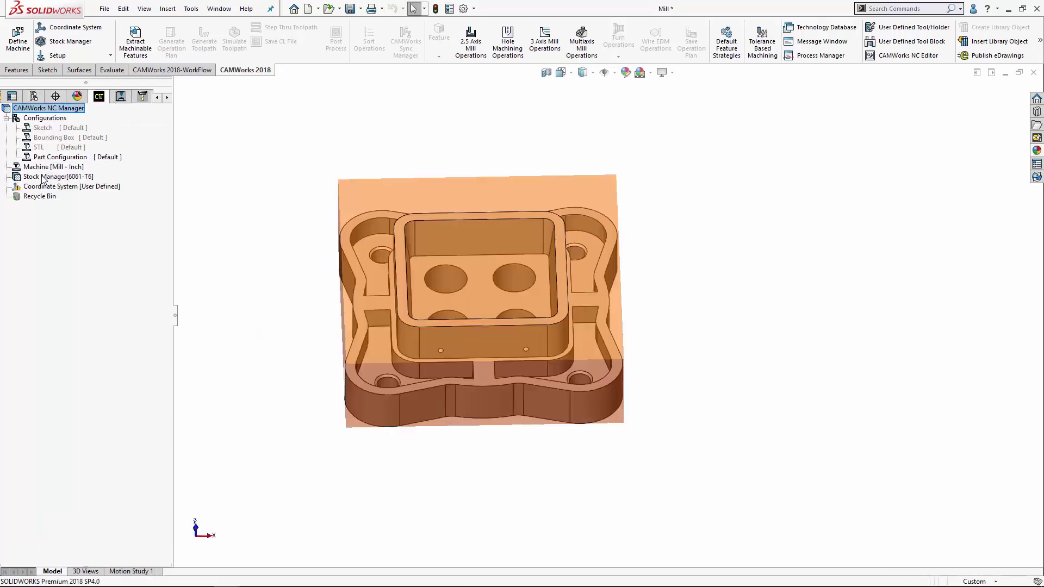
click(41, 177)
double_click(42, 177)
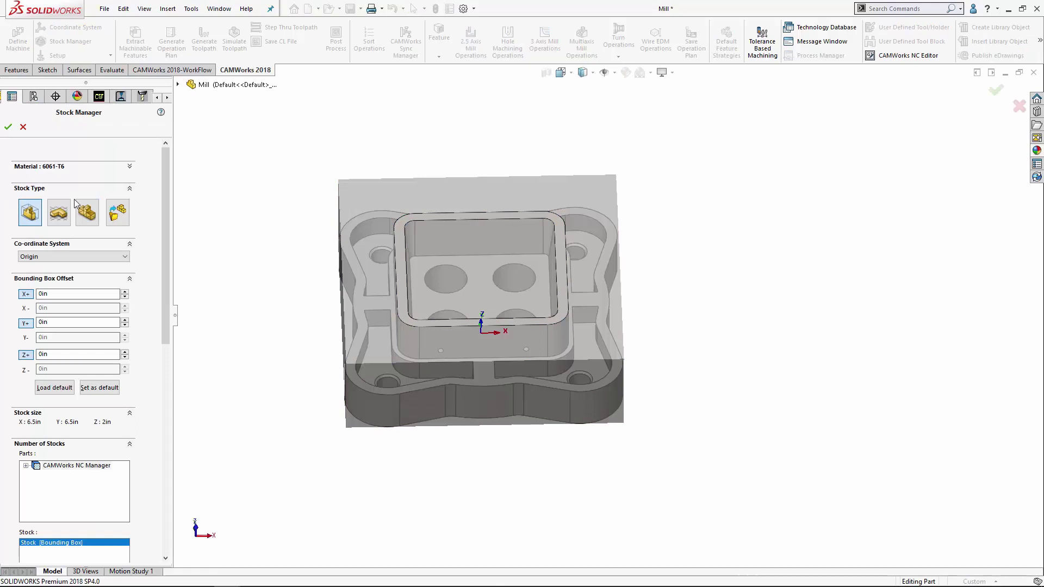
click(118, 212)
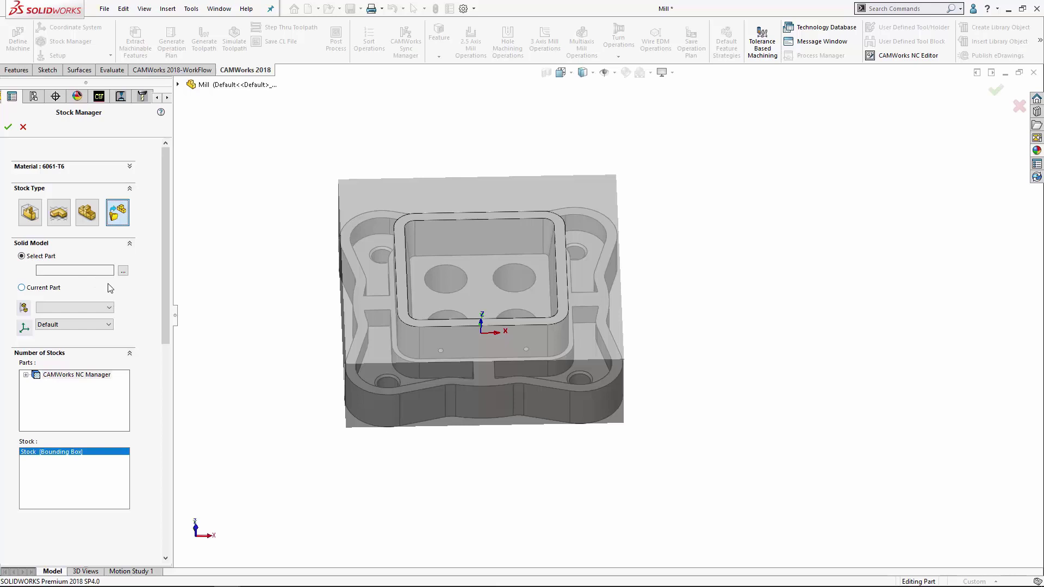
click(21, 288)
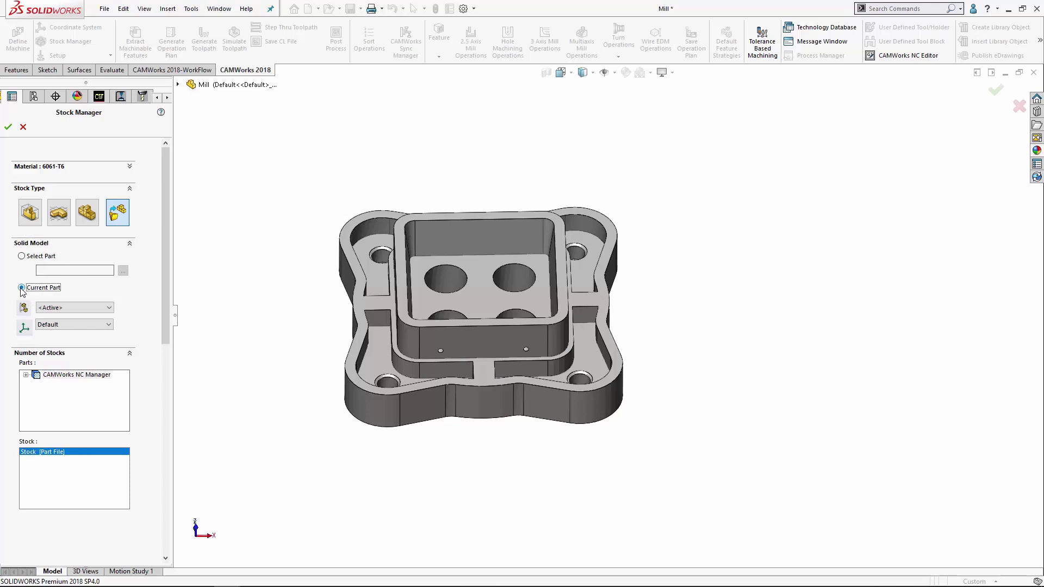
click(70, 311)
click(71, 333)
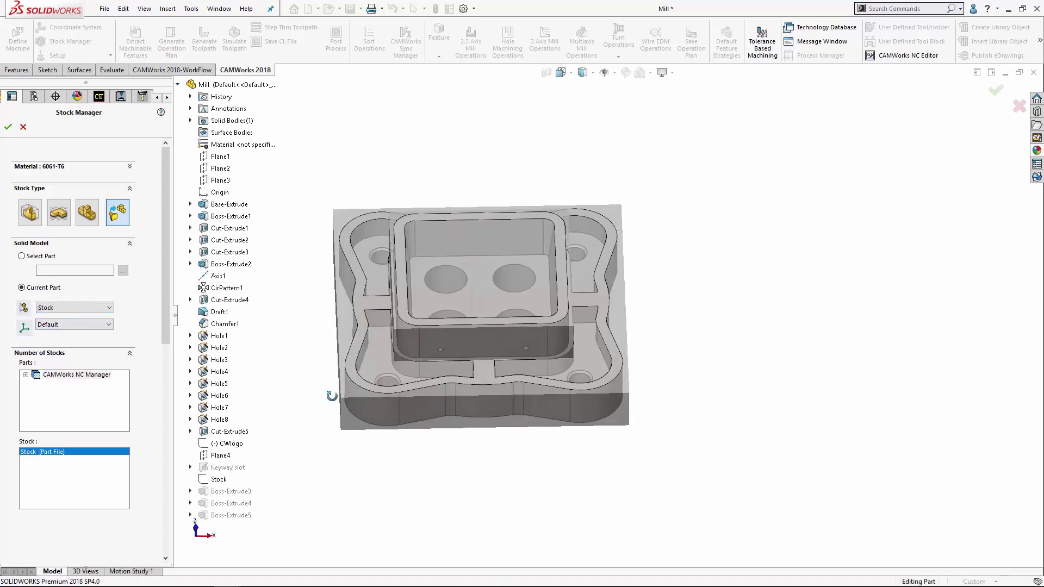
middle_drag(332, 395, 351, 328)
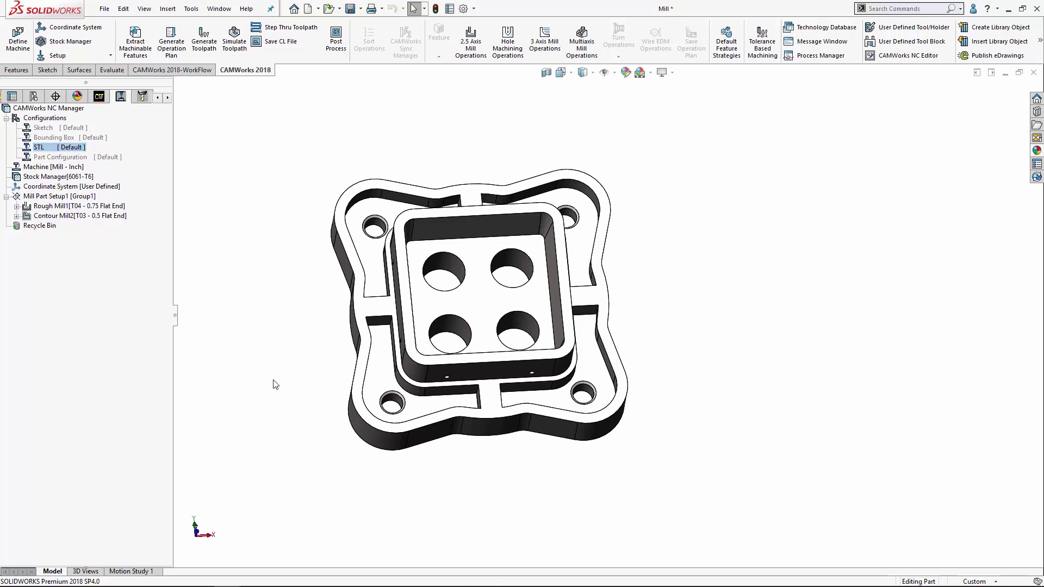
mouse_move(272, 385)
middle_down()
mouse_move(270, 366)
mouse_move(267, 393)
middle_up()
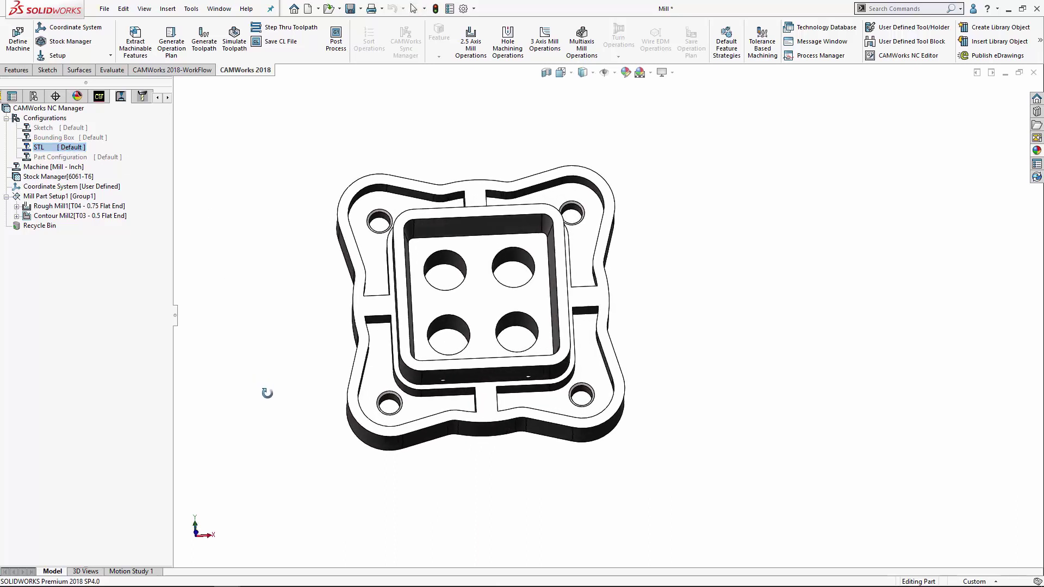
key(Escape)
middle_drag(273, 321, 272, 328)
key(Escape)
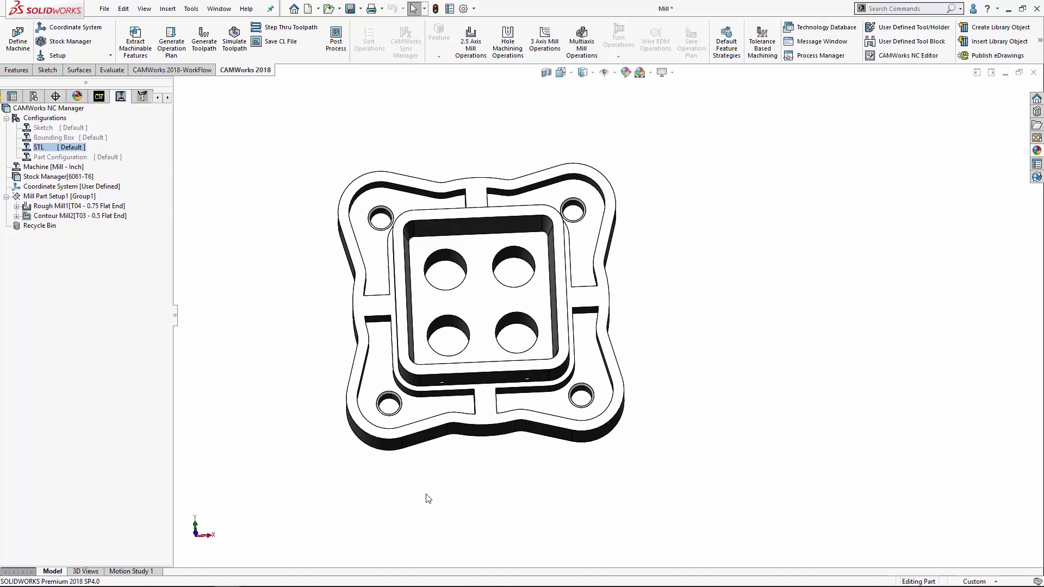
middle_drag(441, 487, 435, 412)
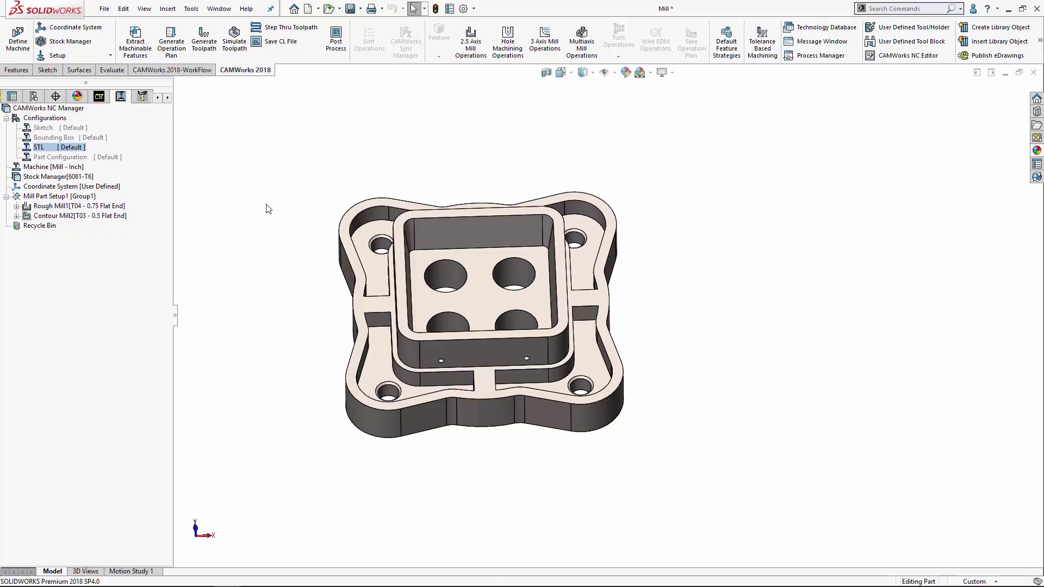
Run the Mill Part Setup1 toolpath simulation at maximum speed to the end
right_click(49, 200)
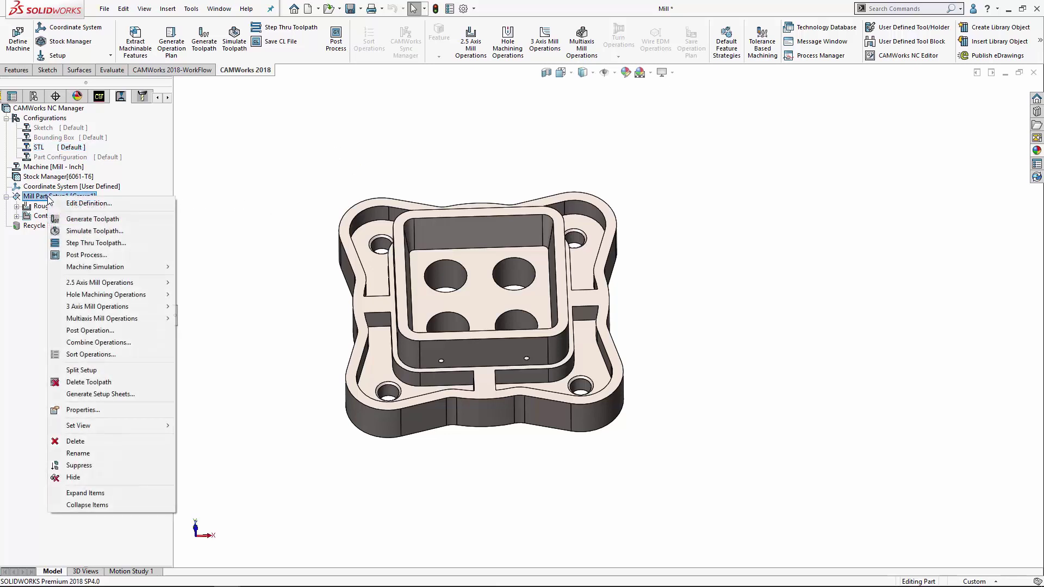
click(117, 233)
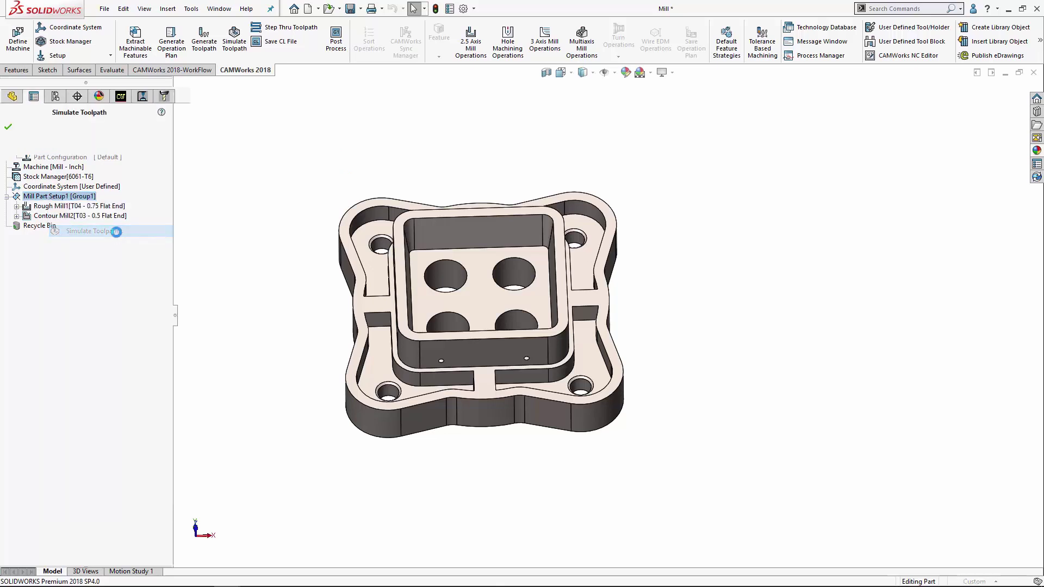
click(78, 200)
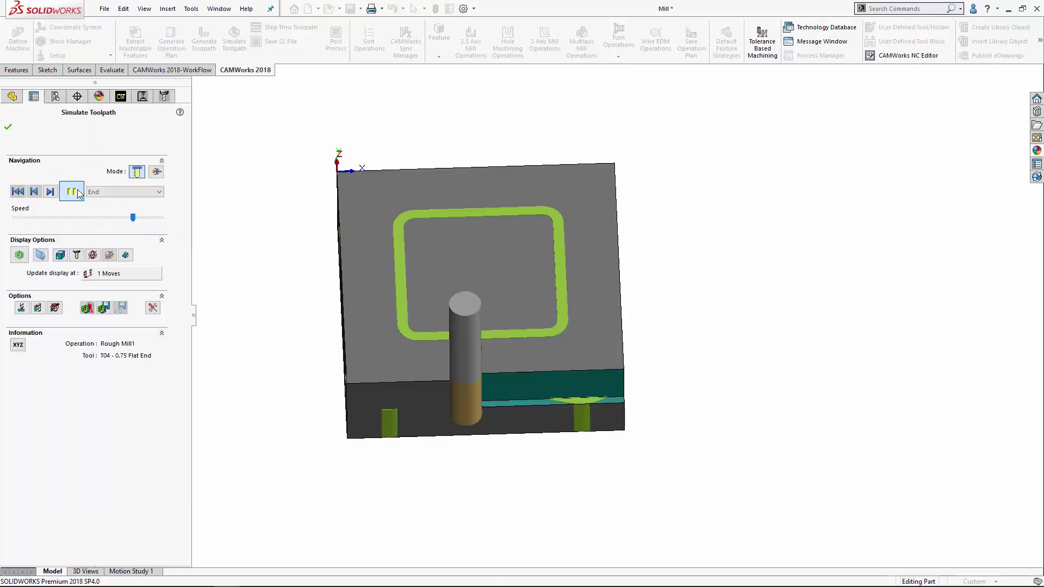
click(150, 221)
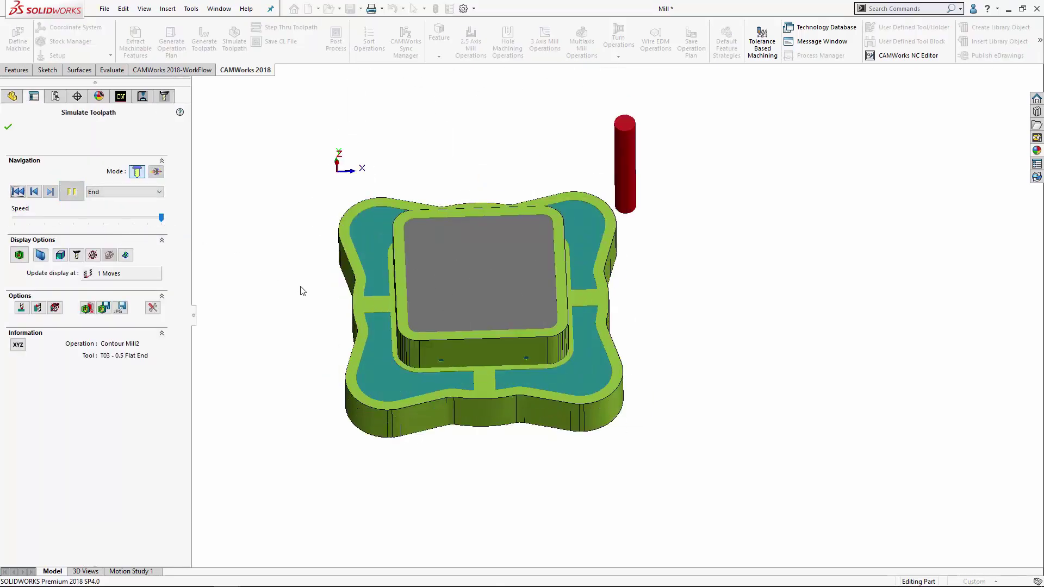
middle_drag(298, 300, 312, 350)
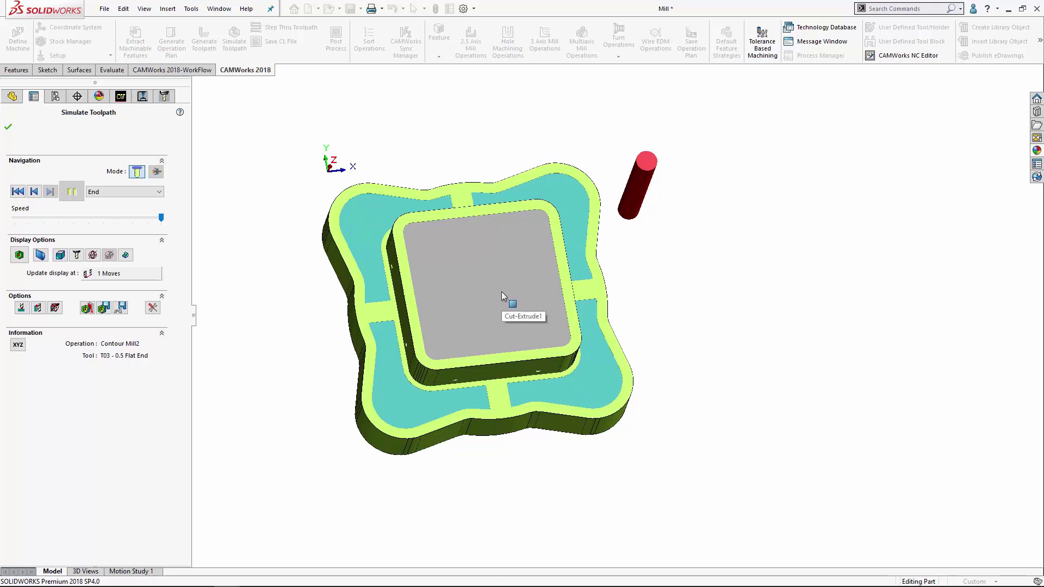
Save the machined stock as the STL file 'WIP stock' and close the simulation
click(103, 309)
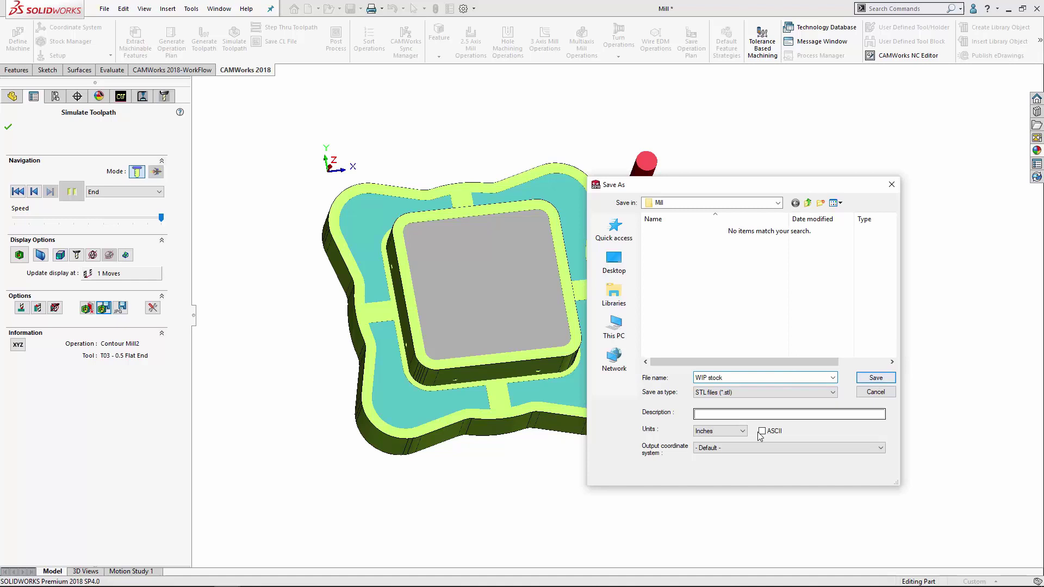
click(740, 432)
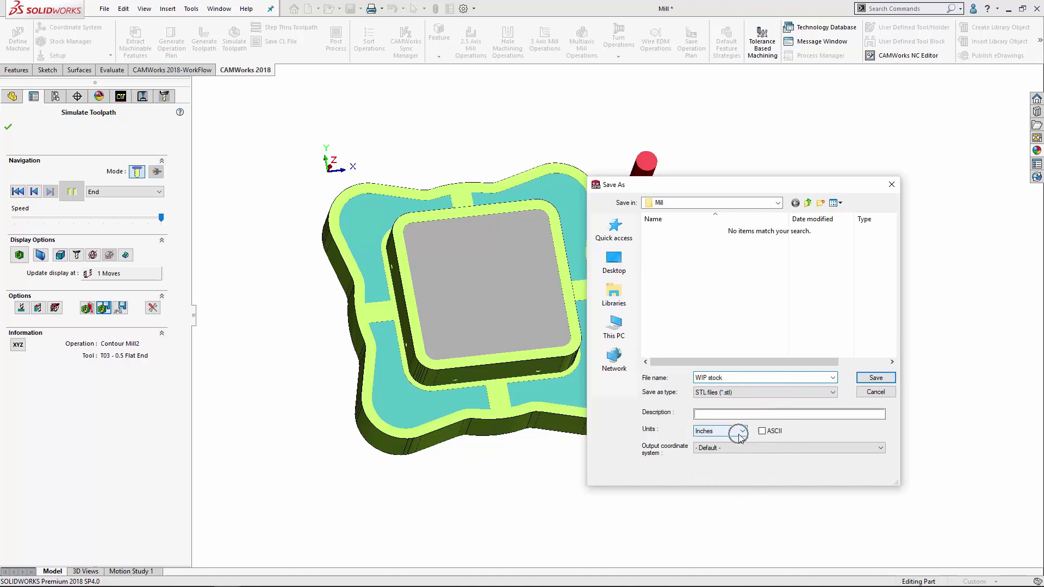
click(875, 378)
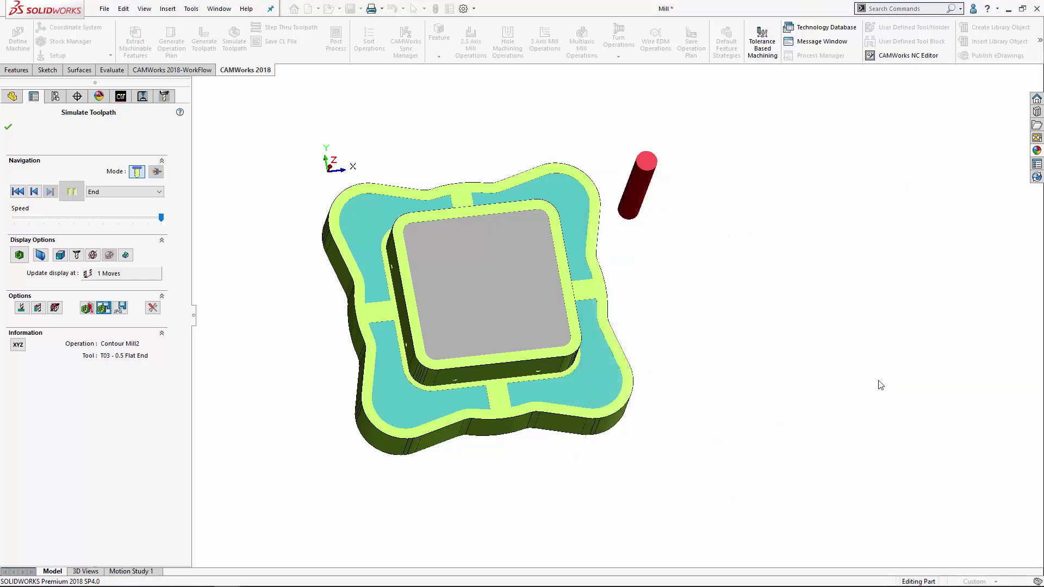
click(8, 127)
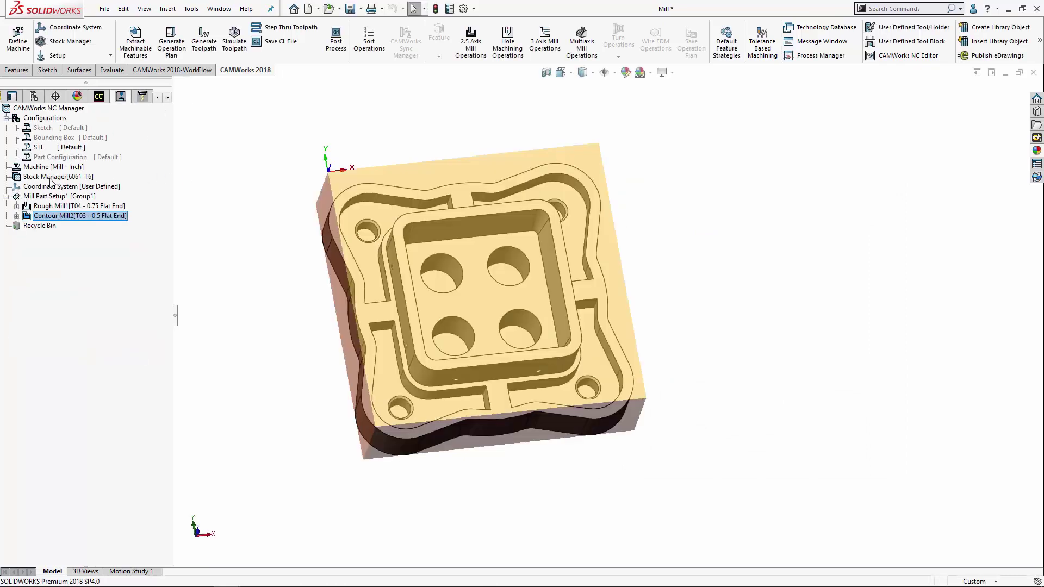
Load the 'WIP stock' STL file as the stock and display it around the part
double_click(43, 181)
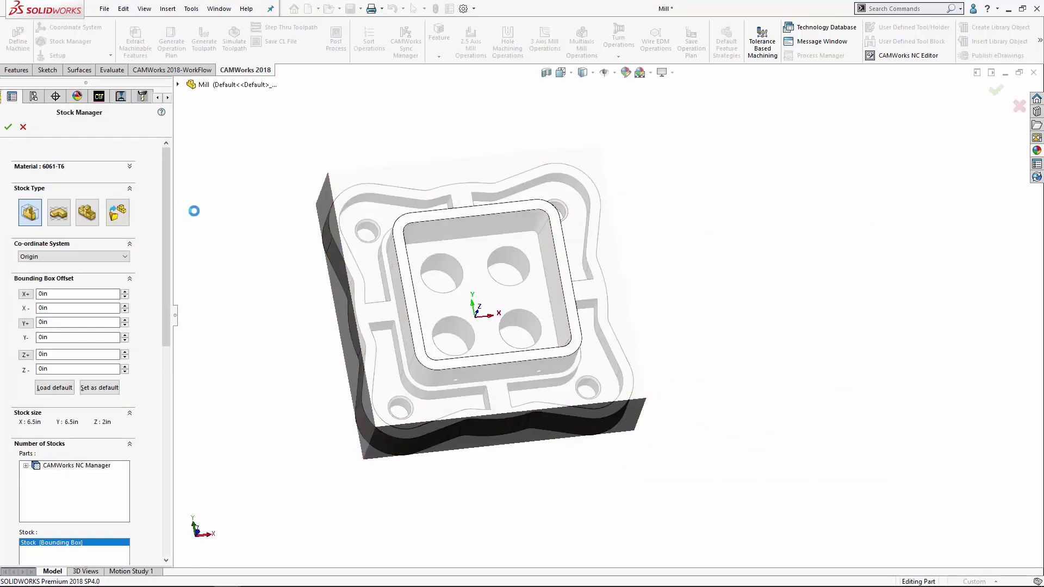
click(91, 213)
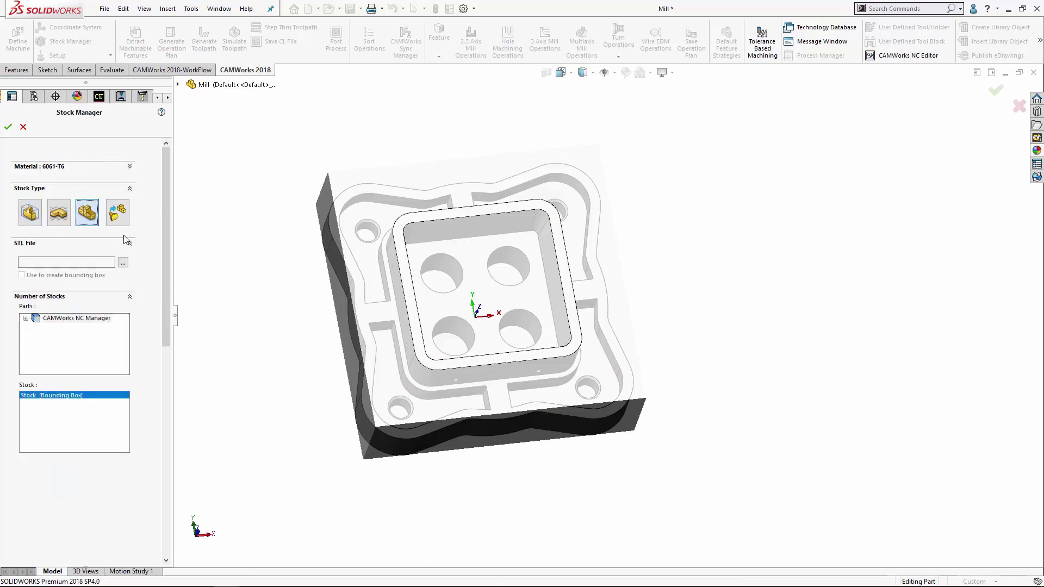
click(123, 264)
click(667, 234)
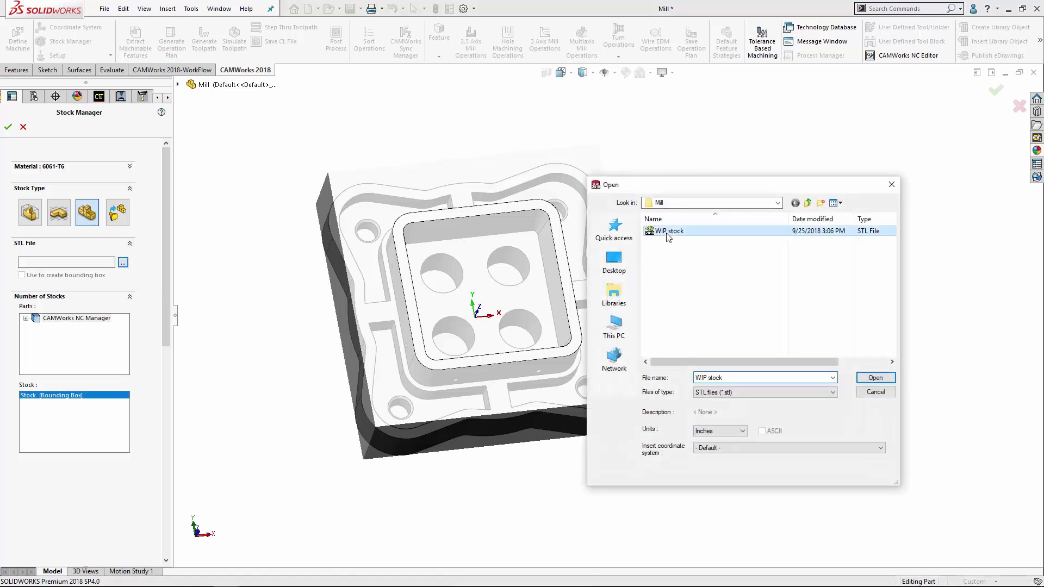
click(876, 377)
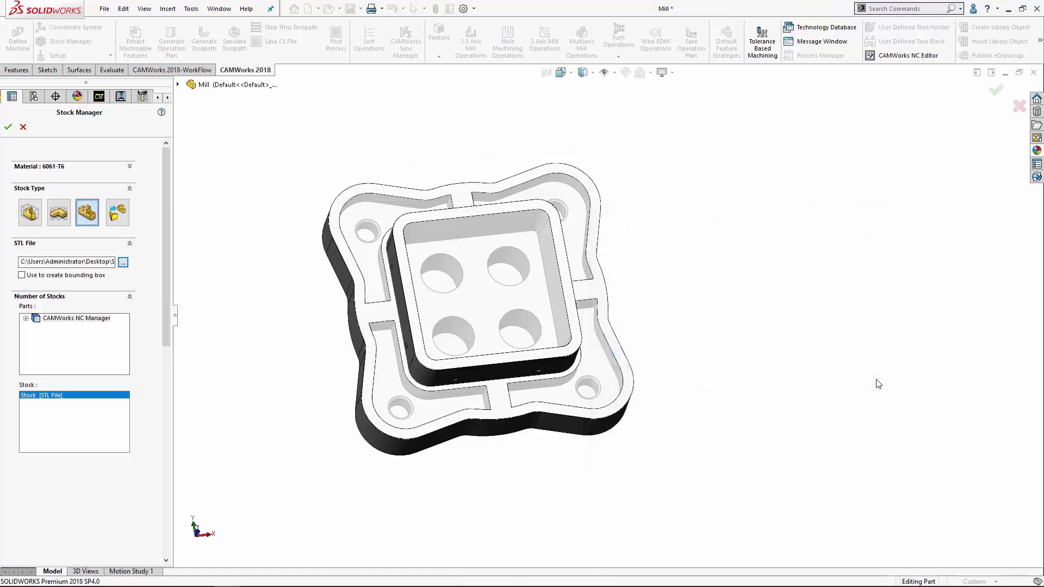
click(8, 127)
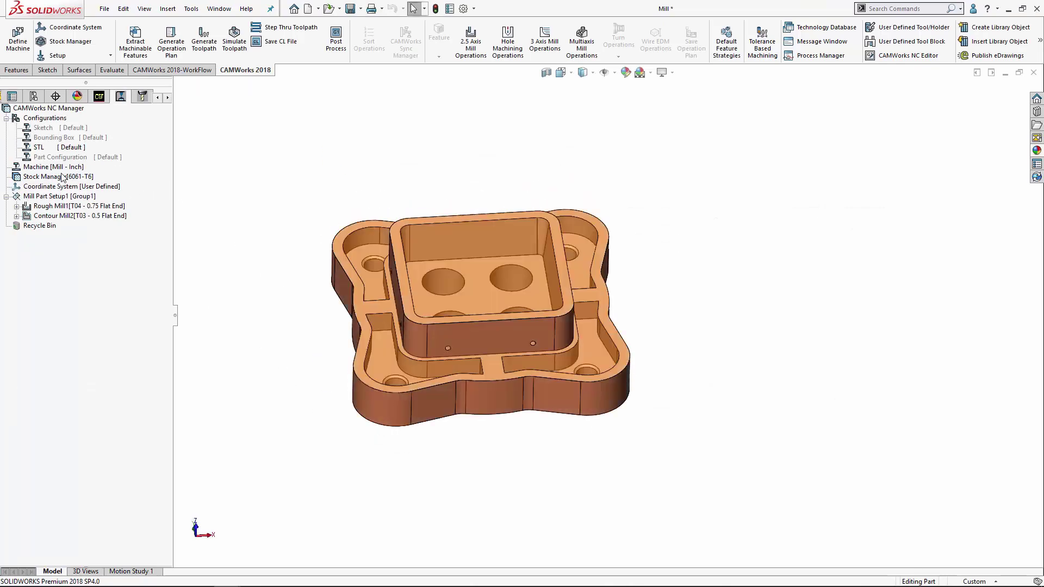
click(64, 178)
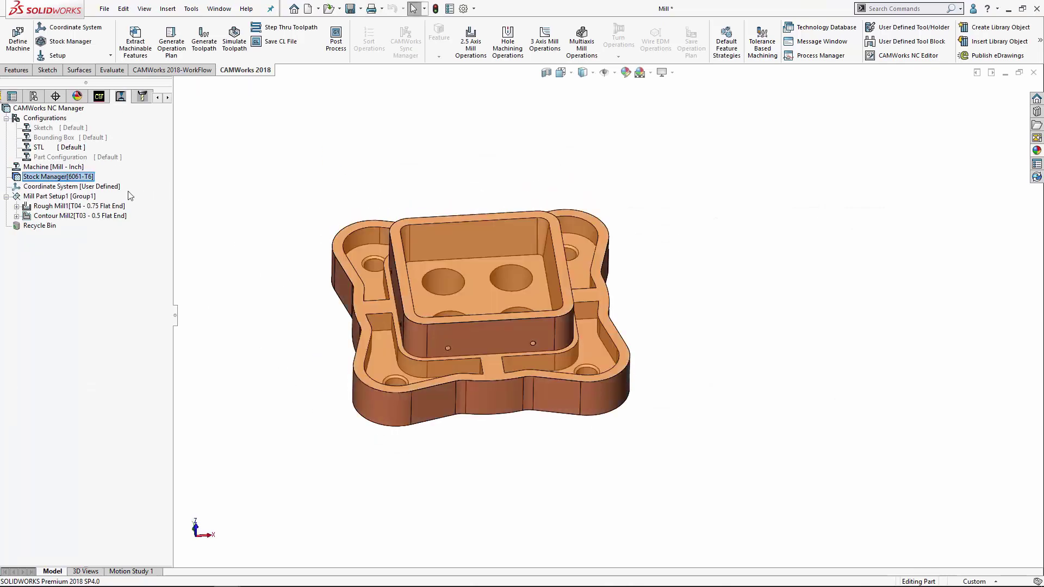
Display the Stock Manager stock as Shaded and orbit to a near top-down view
right_click(68, 177)
mouse_move(137, 211)
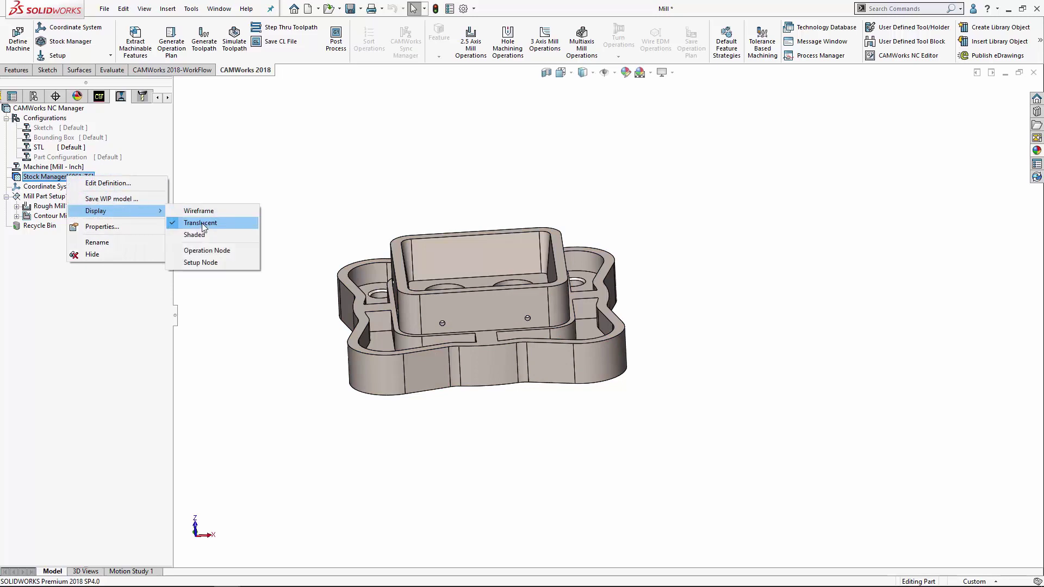
click(201, 234)
mouse_move(319, 194)
middle_down()
mouse_move(324, 277)
mouse_move(289, 334)
mouse_move(314, 369)
mouse_move(338, 296)
mouse_move(359, 294)
mouse_move(296, 320)
middle_up()
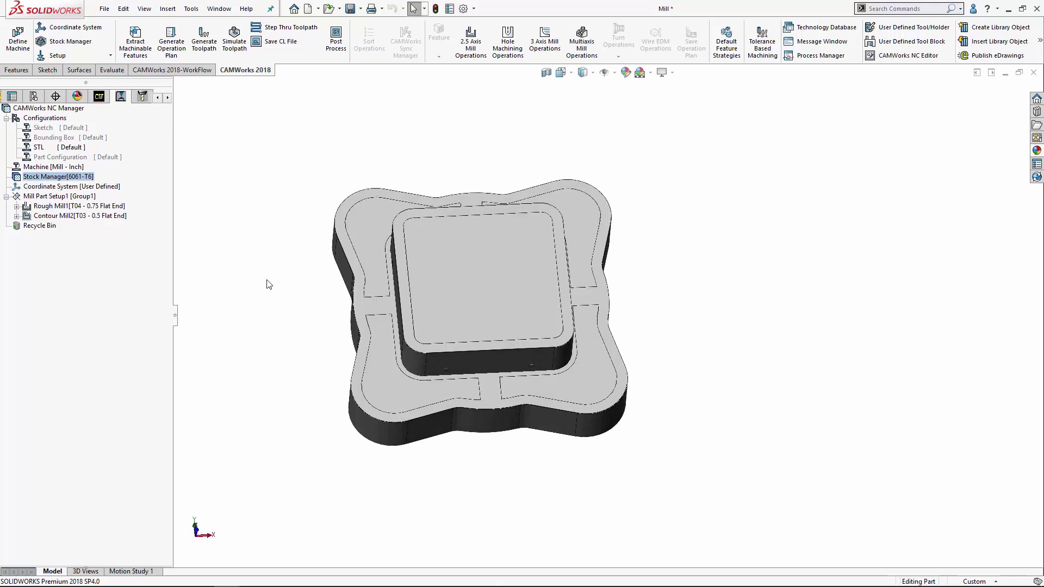
middle_drag(291, 294, 280, 307)
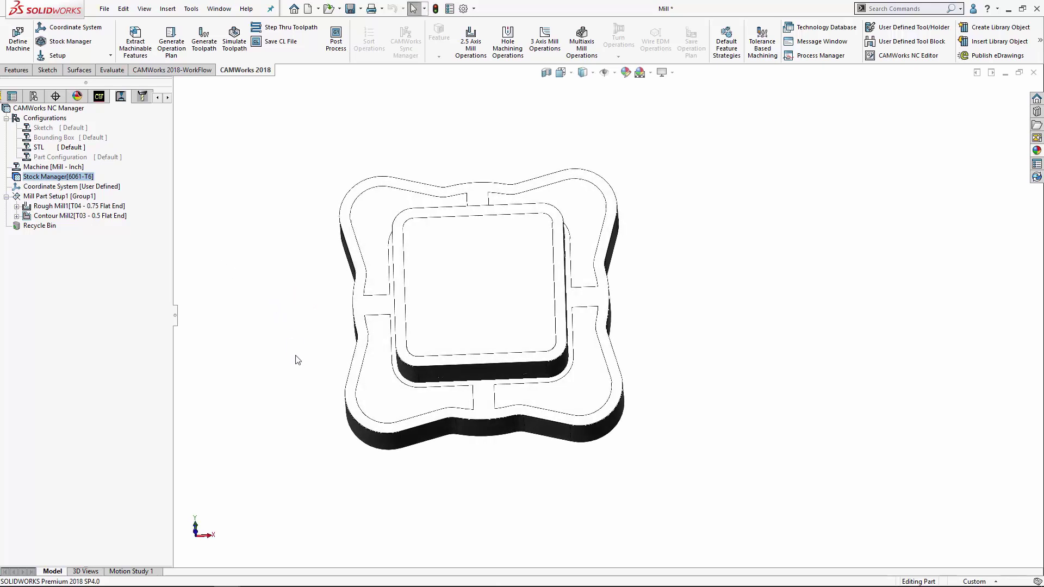
middle_drag(297, 361, 289, 329)
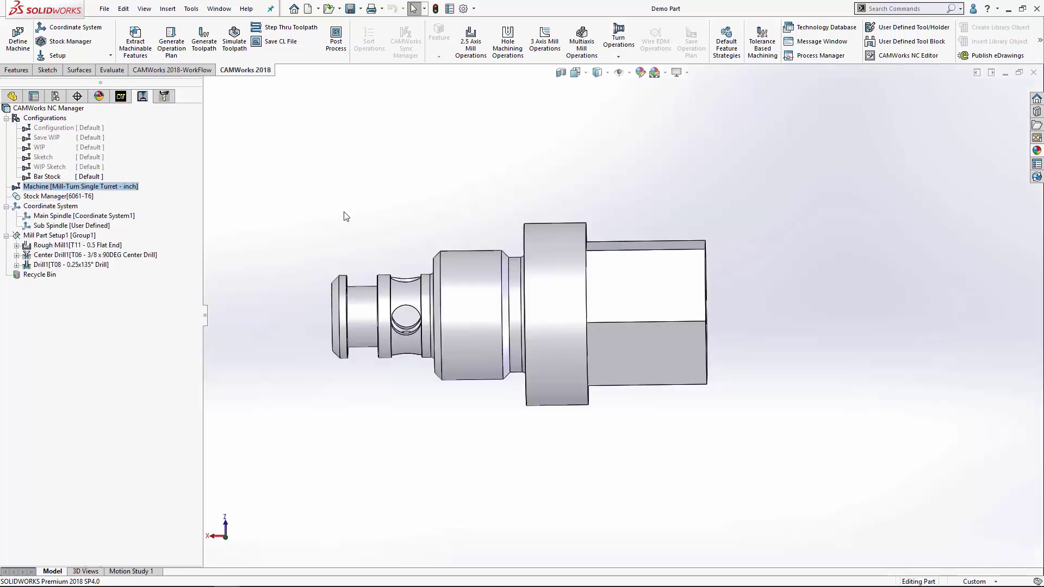
Open Stock Manager[6061-T6] to show the 1.5in bar stock spanning 3.08in to -3.08in
double_click(49, 197)
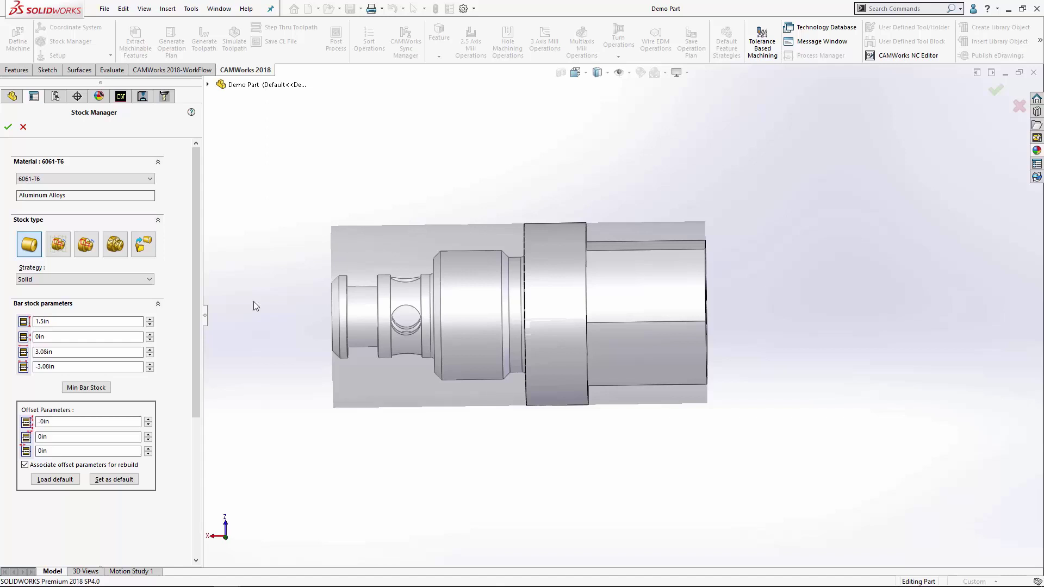
click(150, 319)
click(150, 320)
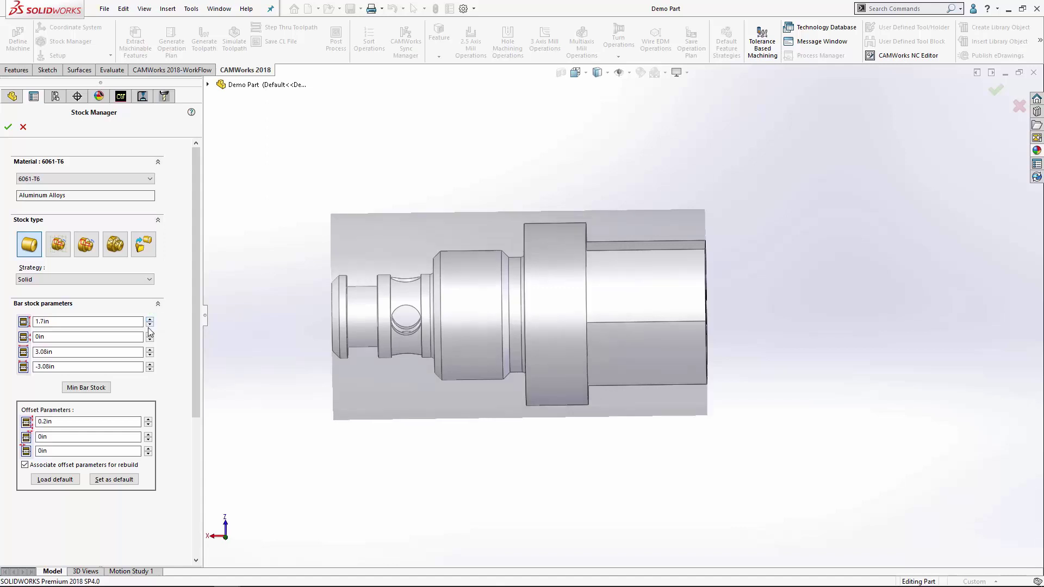
click(150, 324)
click(150, 325)
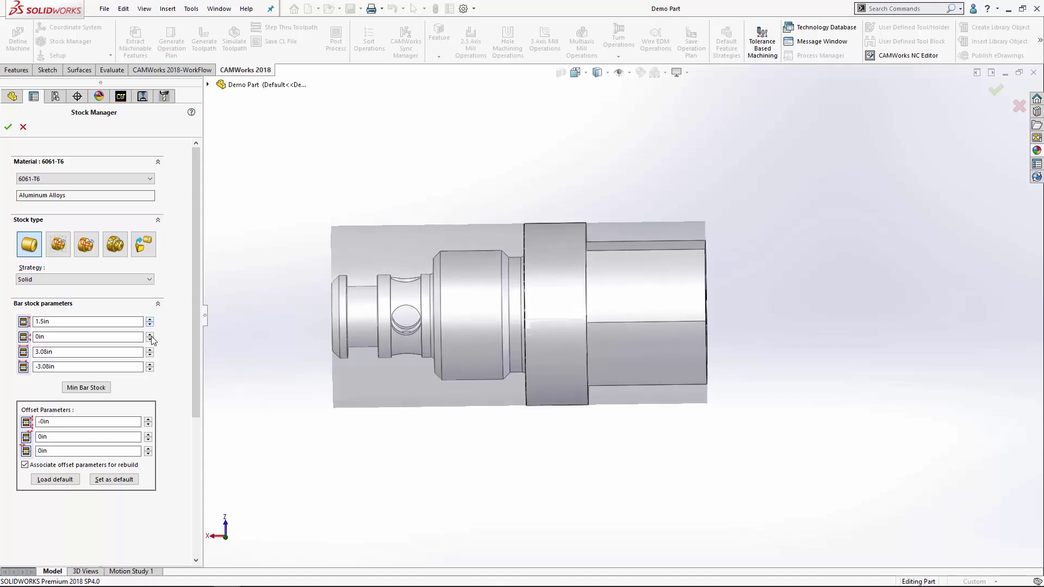
click(150, 335)
click(150, 335)
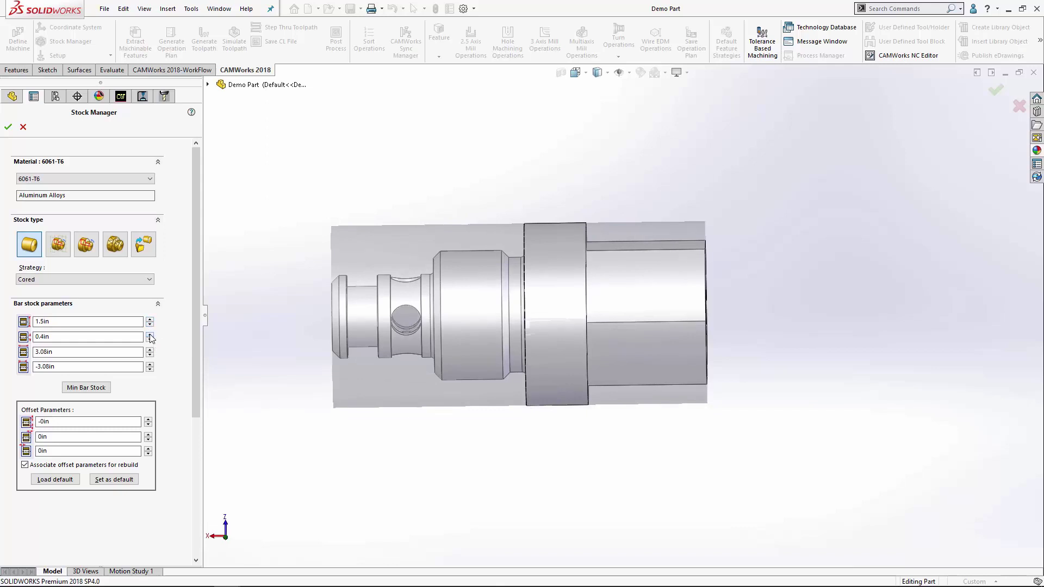
click(151, 335)
click(150, 335)
click(150, 335)
mouse_move(266, 371)
middle_down()
mouse_move(299, 371)
mouse_move(255, 370)
middle_up()
double_click(57, 336)
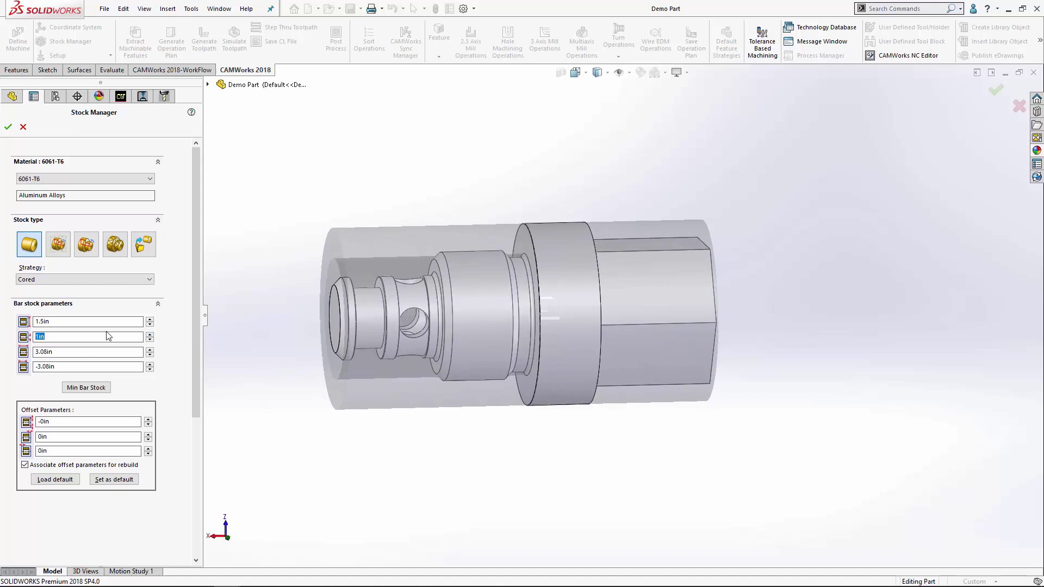
text(0)
click(149, 351)
click(149, 351)
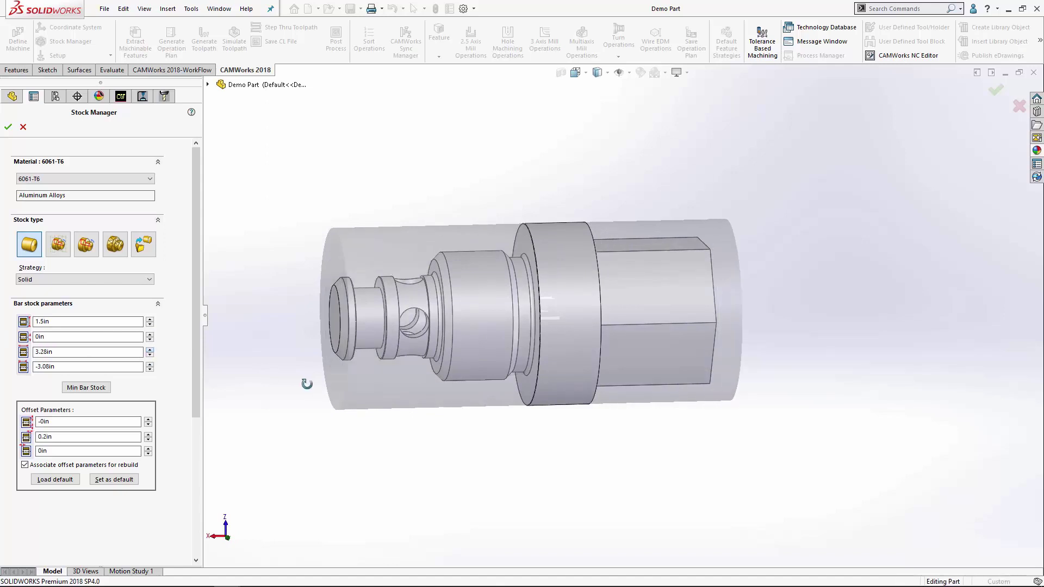
click(150, 351)
click(150, 351)
click(149, 356)
click(149, 357)
click(149, 356)
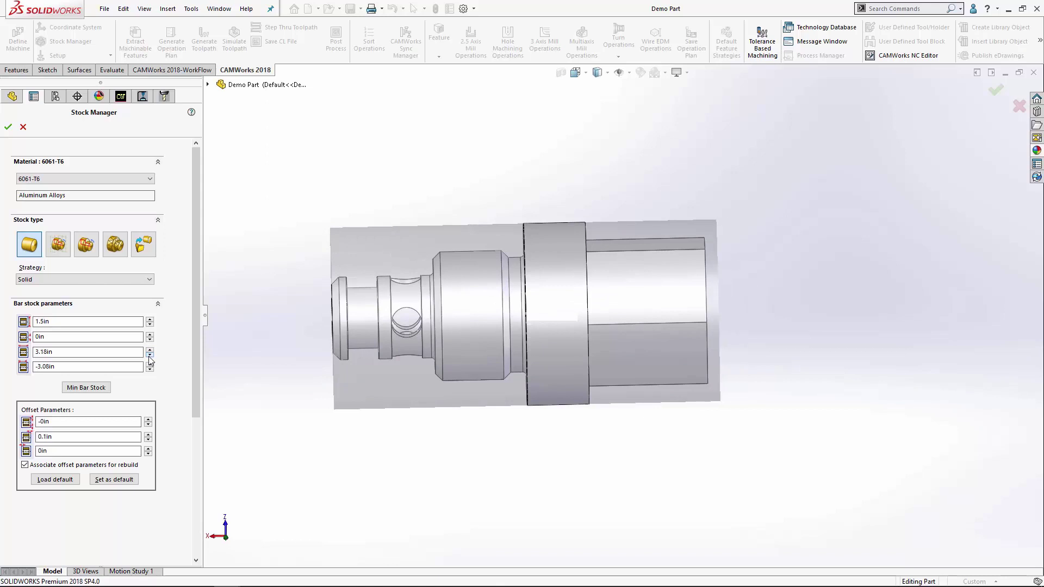
click(149, 357)
click(150, 365)
click(150, 364)
click(150, 365)
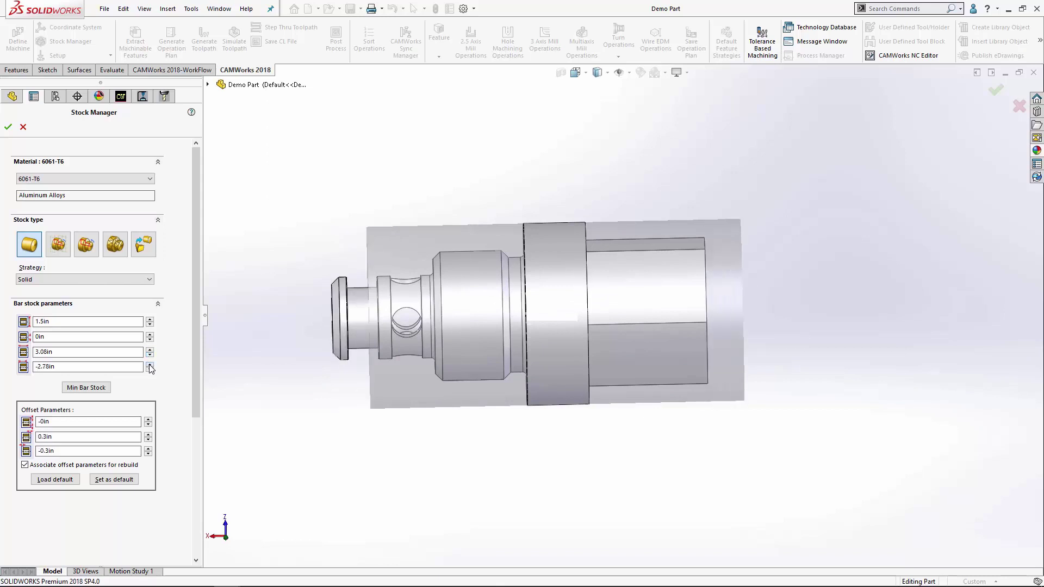
click(150, 370)
click(150, 370)
click(150, 369)
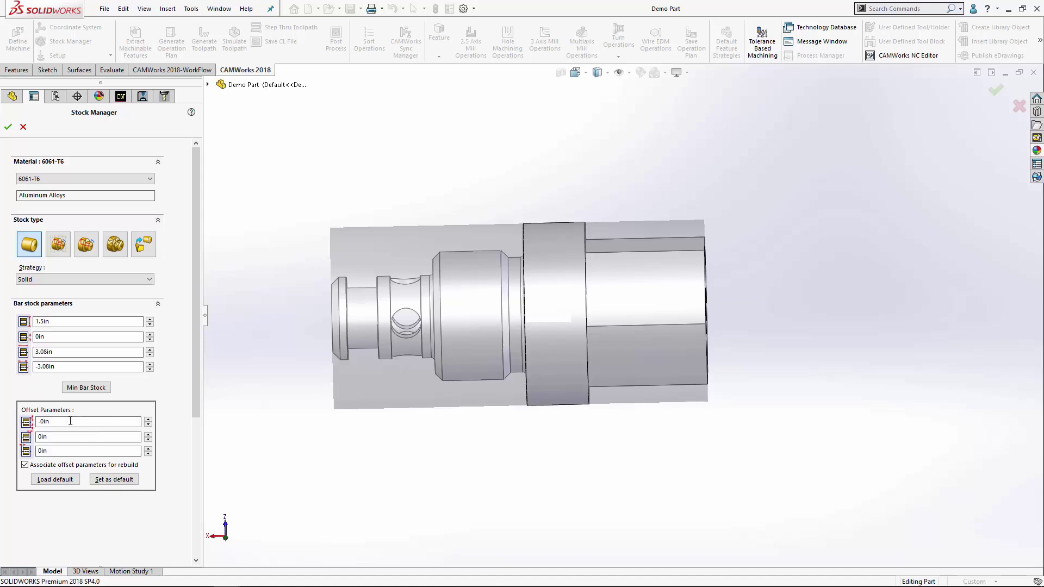
Set bar stock offsets to 0.05in diameter, 0.1in face, 2in front face and accept
double_click(70, 422)
text(.05)
click(59, 437)
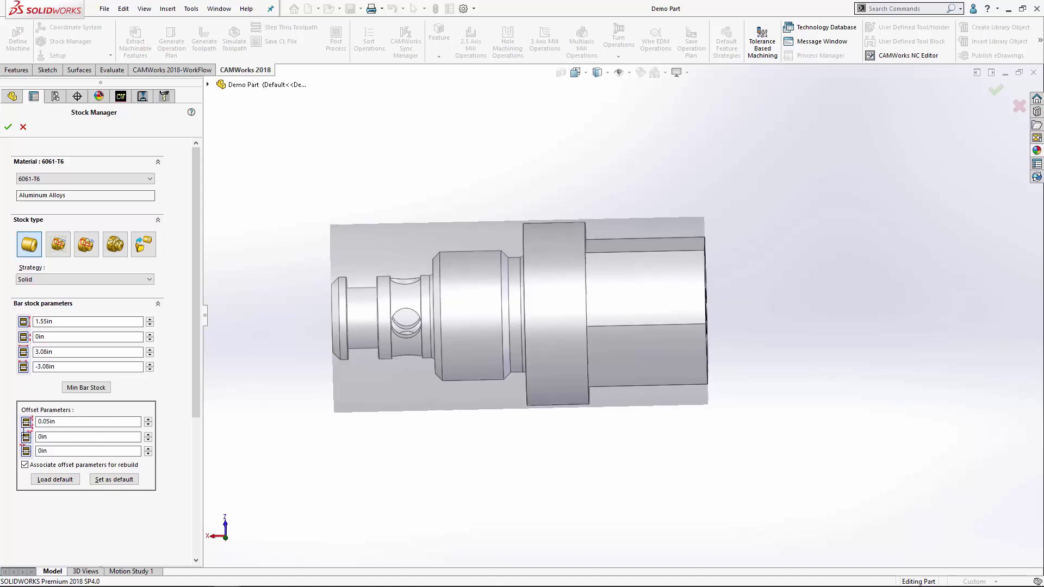
text(.1)
key(Tab)
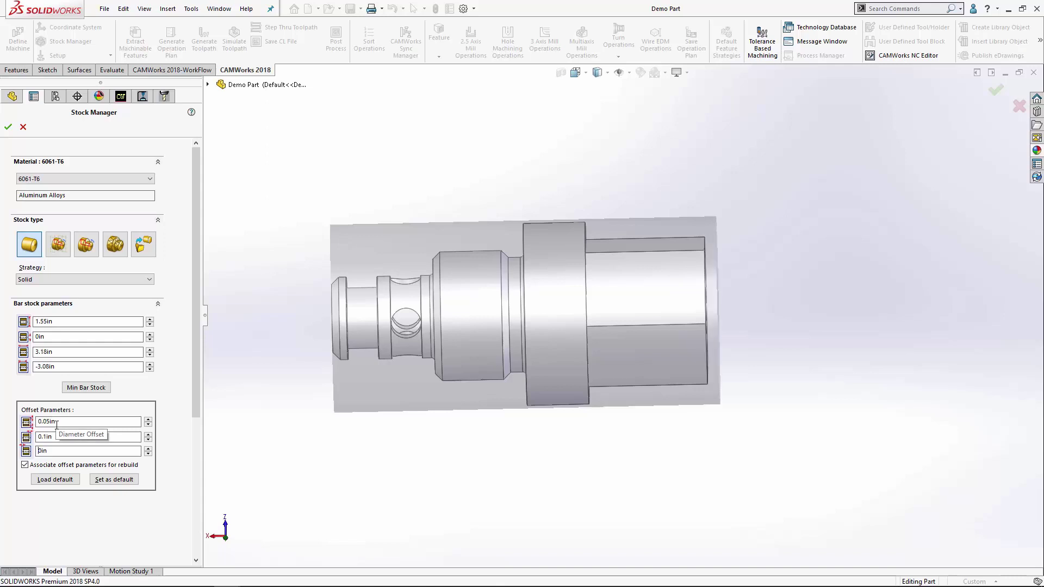
click(55, 448)
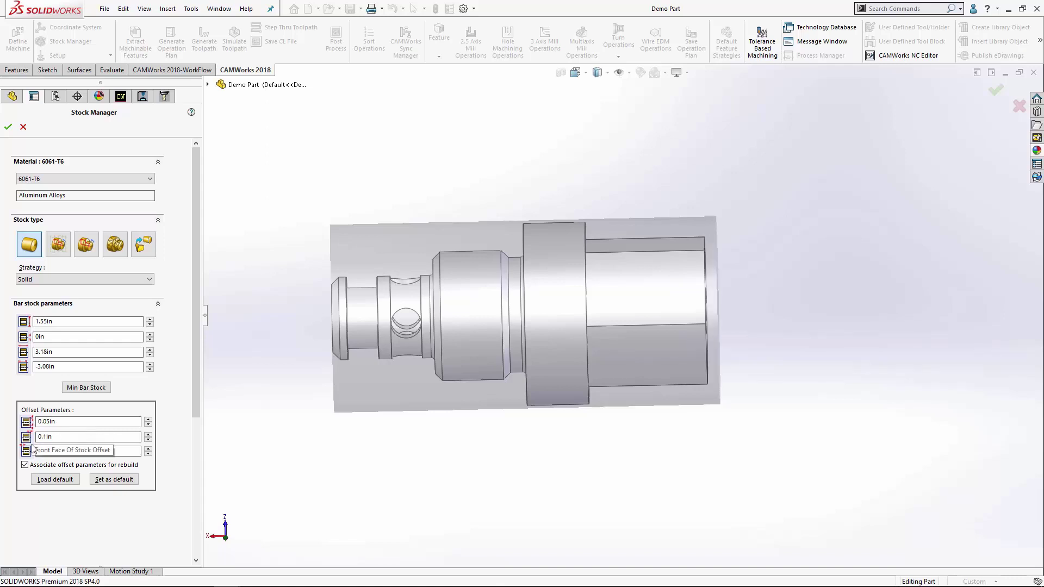
text(2)
key(Tab)
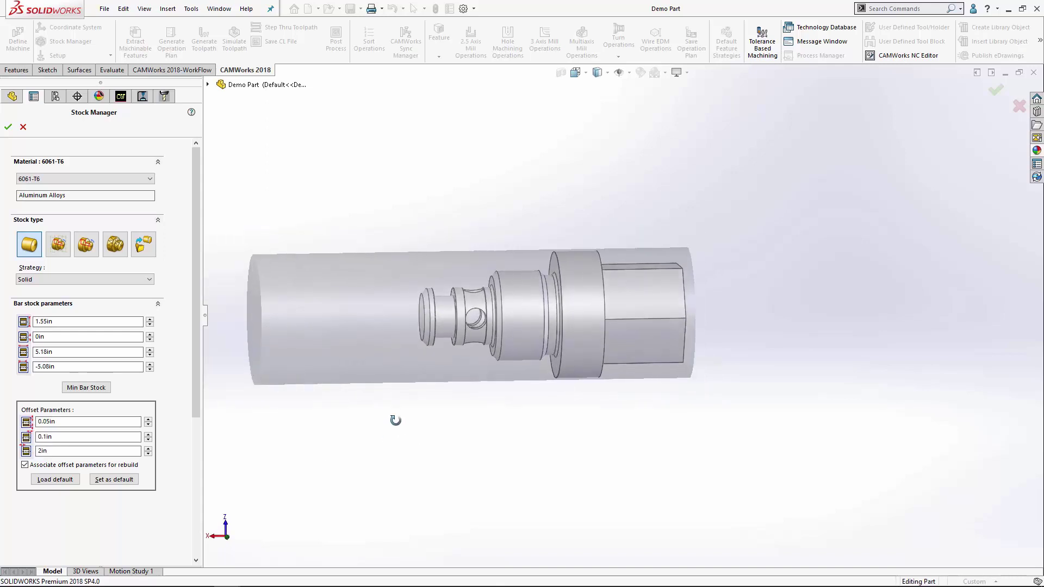
middle_drag(396, 421, 391, 419)
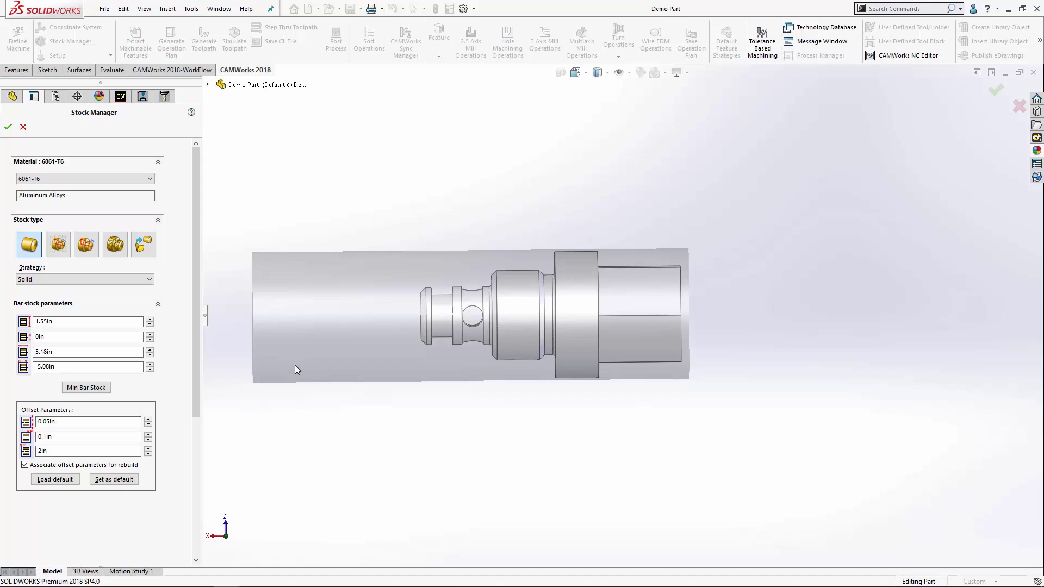
click(8, 126)
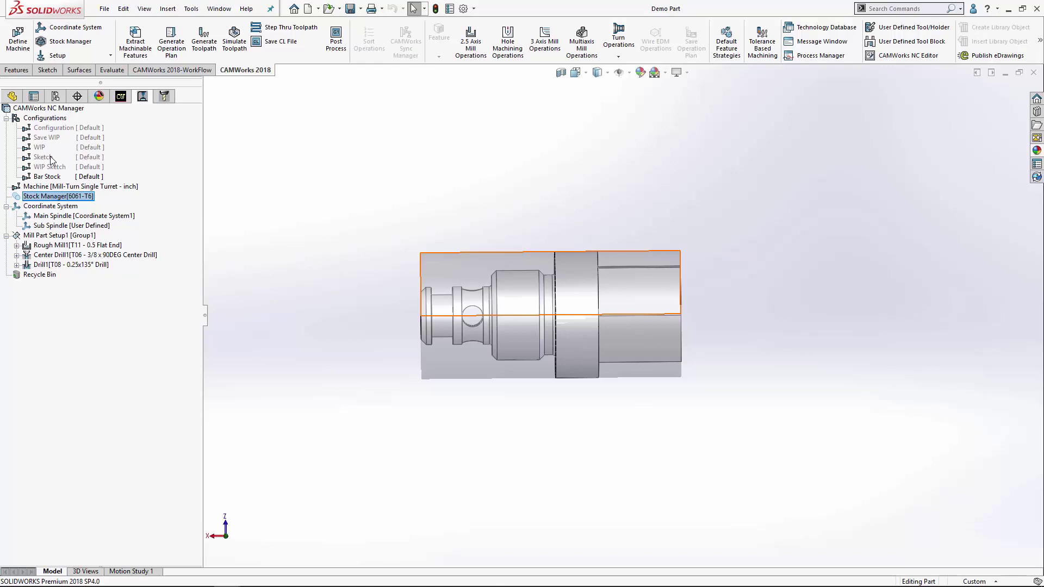
Inspect the Stock Sketch in the feature tree, then activate the Save WIP configuration
click(55, 97)
click(11, 98)
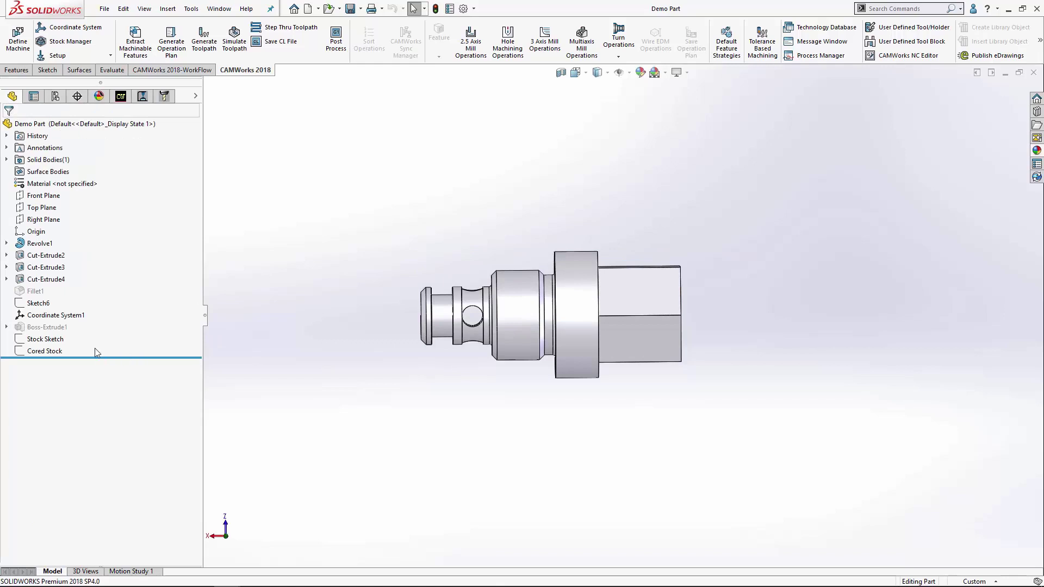
click(42, 340)
mouse_move(342, 305)
middle_down()
mouse_move(331, 366)
mouse_move(319, 205)
mouse_move(354, 303)
mouse_move(353, 227)
mouse_move(377, 252)
mouse_move(361, 242)
mouse_move(357, 252)
middle_up()
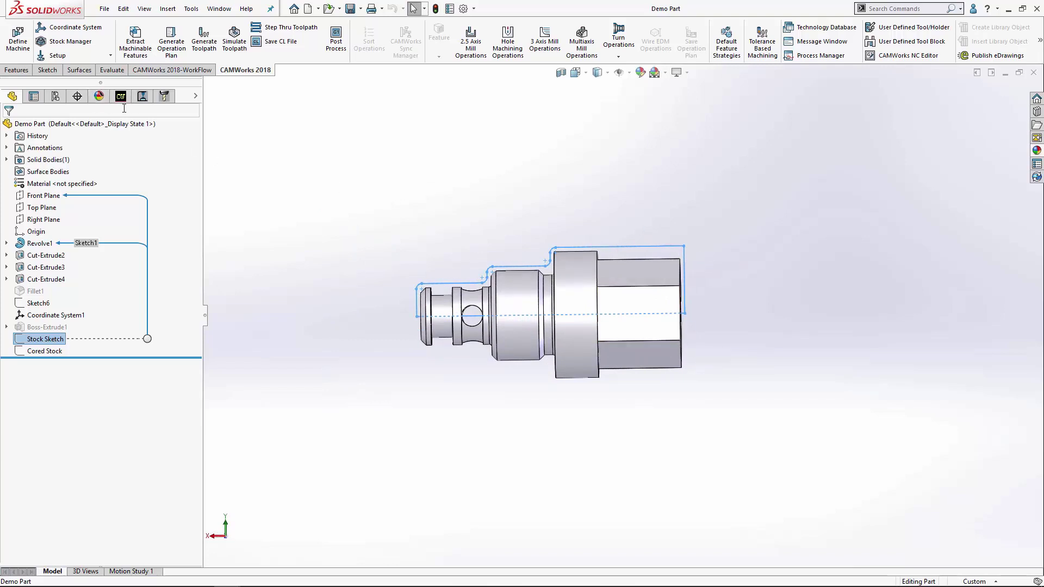
click(142, 96)
click(57, 140)
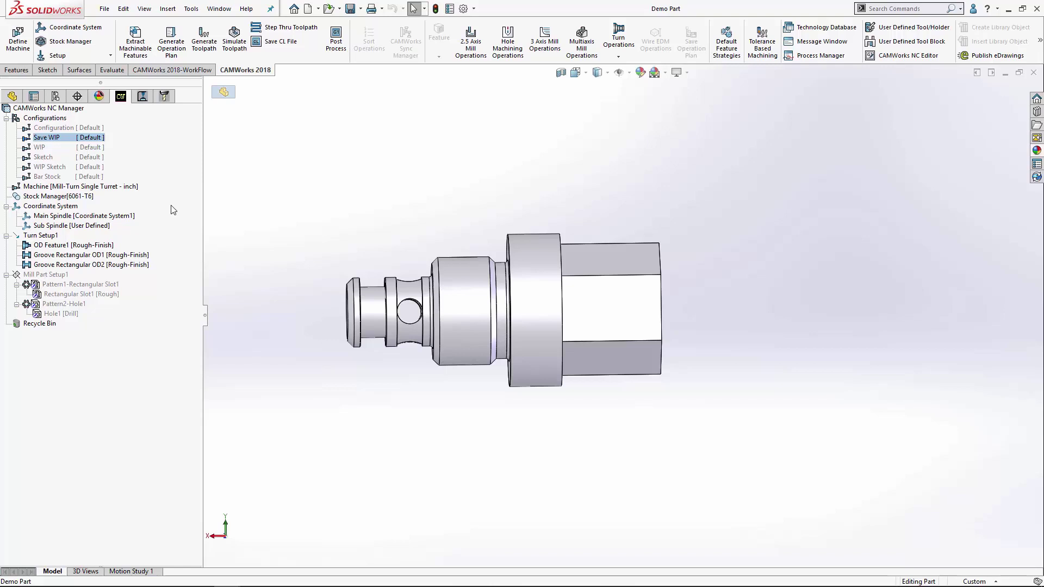
Run the toolpath simulation for Turn Setup1
click(147, 102)
right_click(43, 235)
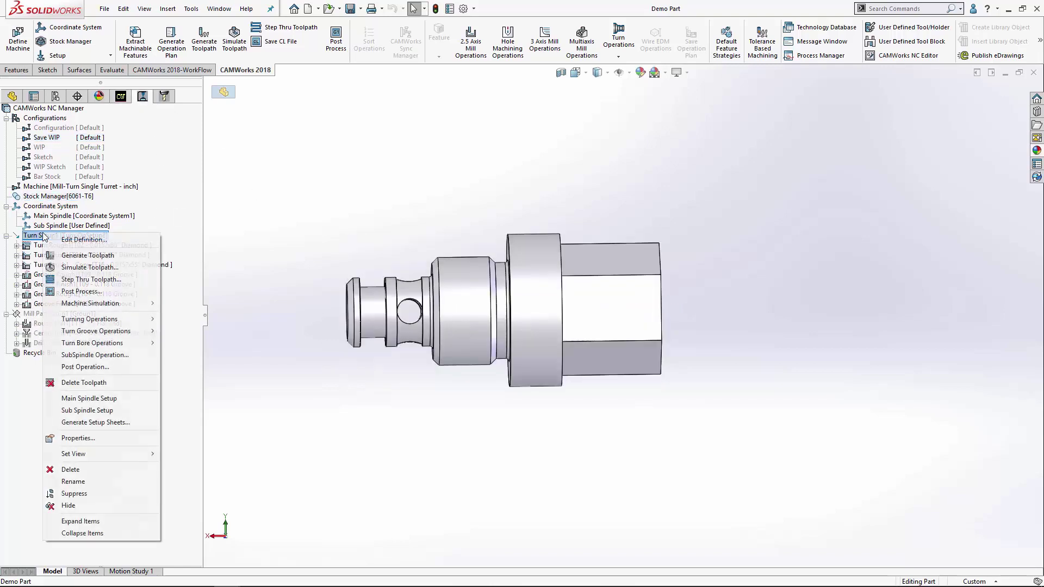
click(89, 267)
click(70, 195)
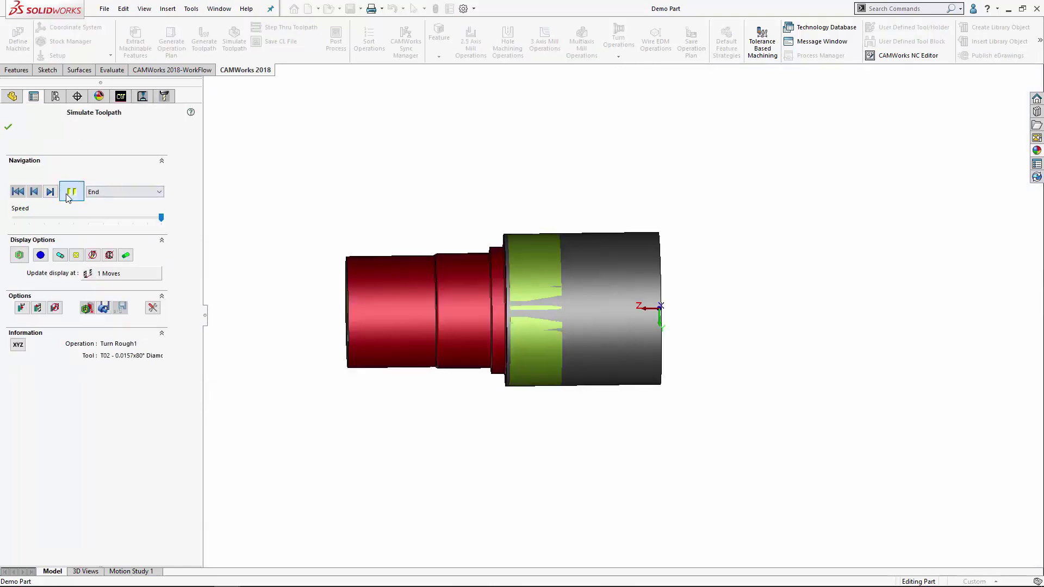
Save the simulated workpiece as the STL file 'WIP stock' in inches and close the simulation
click(104, 311)
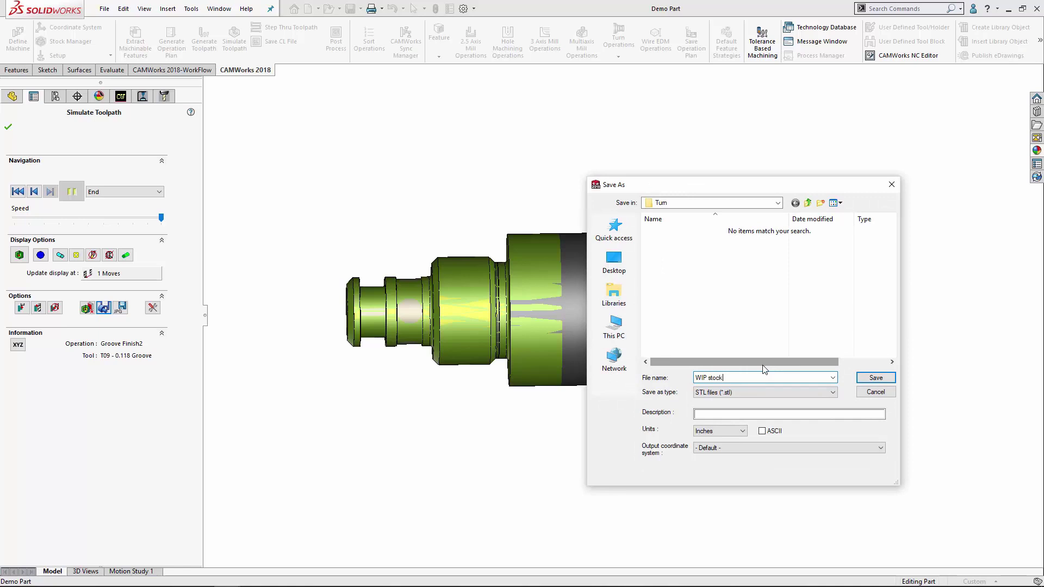
click(720, 431)
click(874, 378)
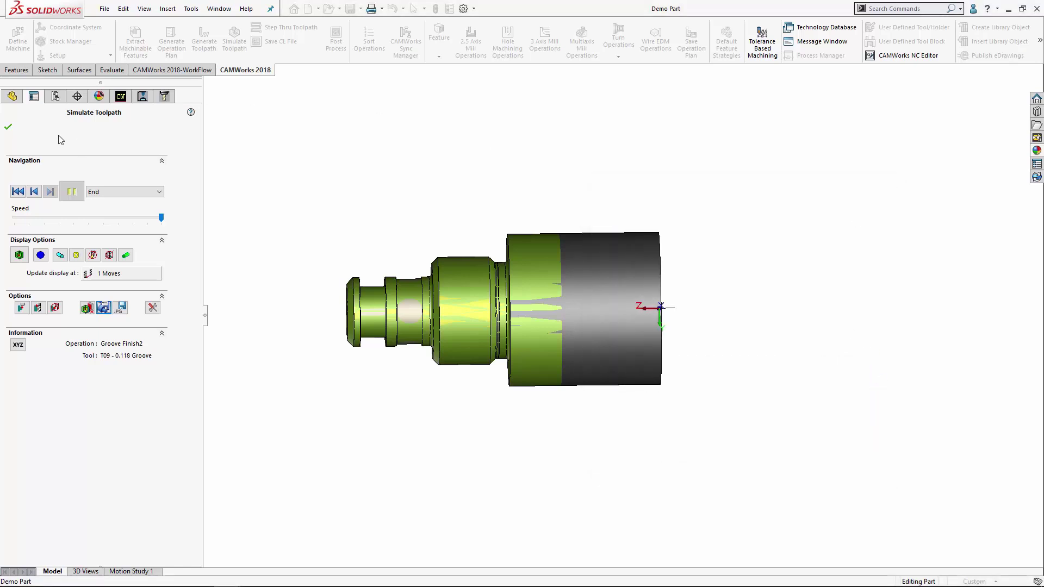
click(9, 127)
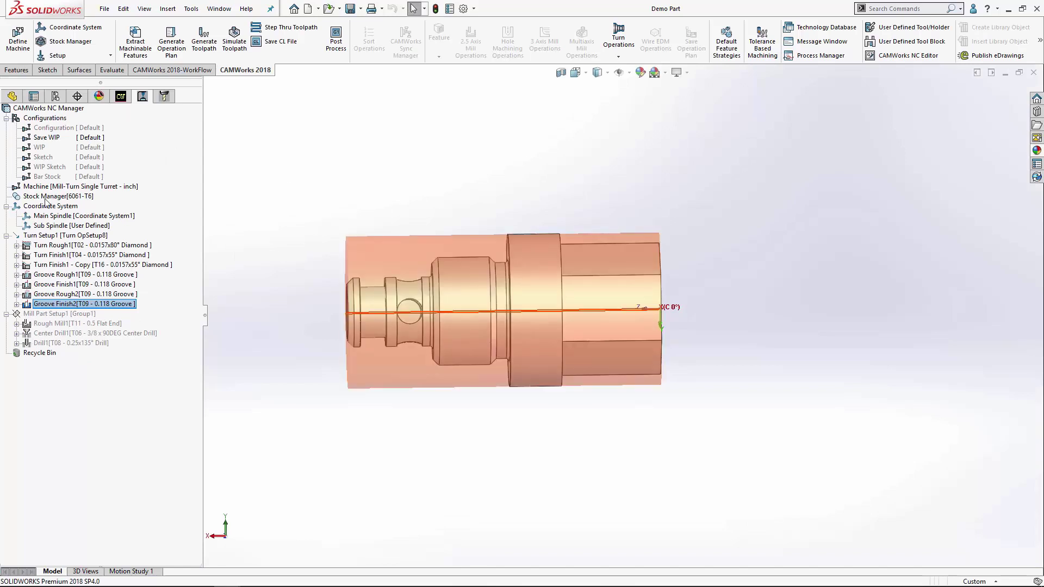
In the WIP configuration, define the stock from the 'WIP stock' STL file
double_click(43, 148)
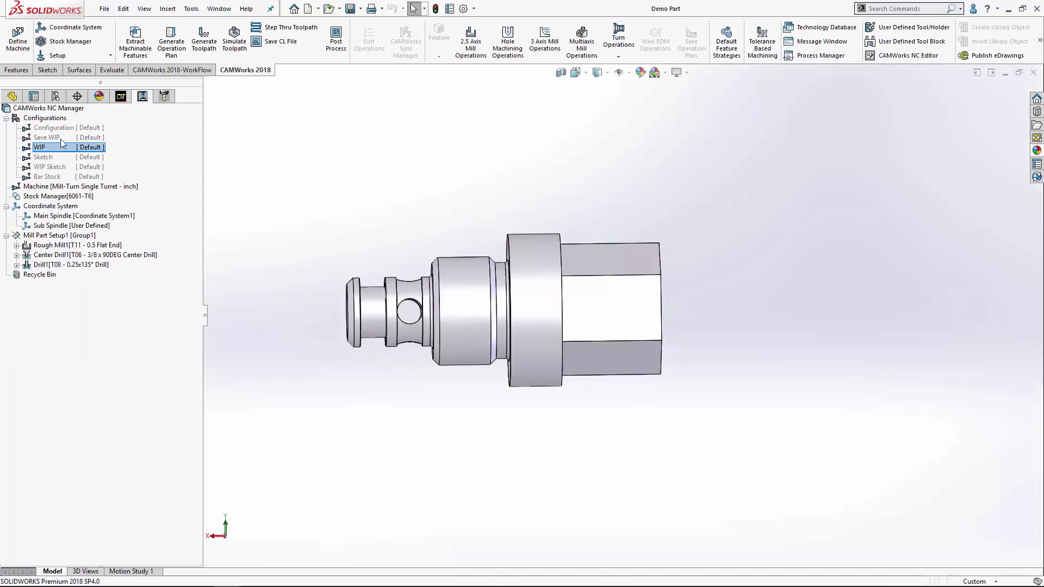
double_click(31, 197)
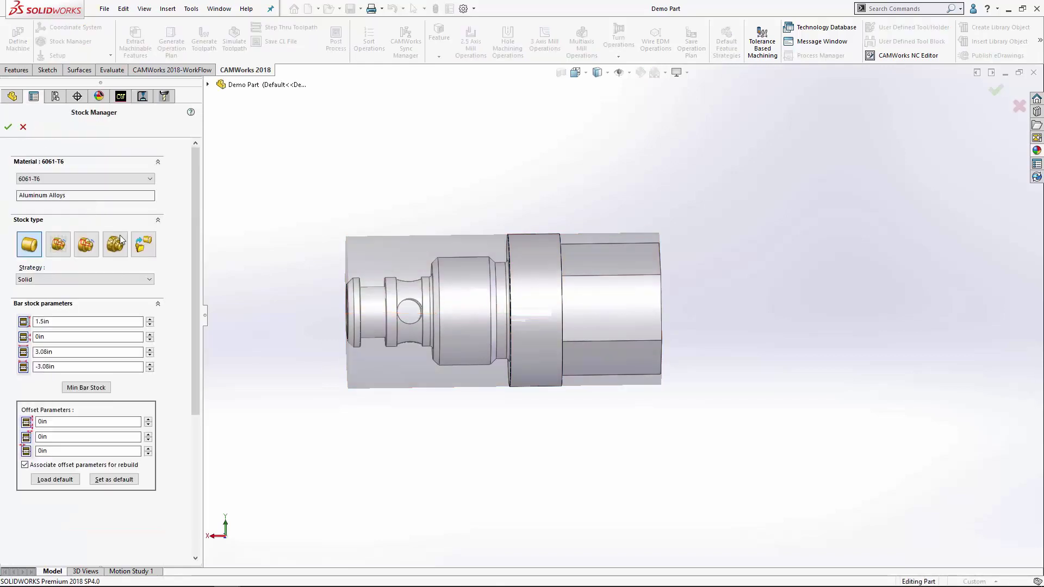
click(115, 245)
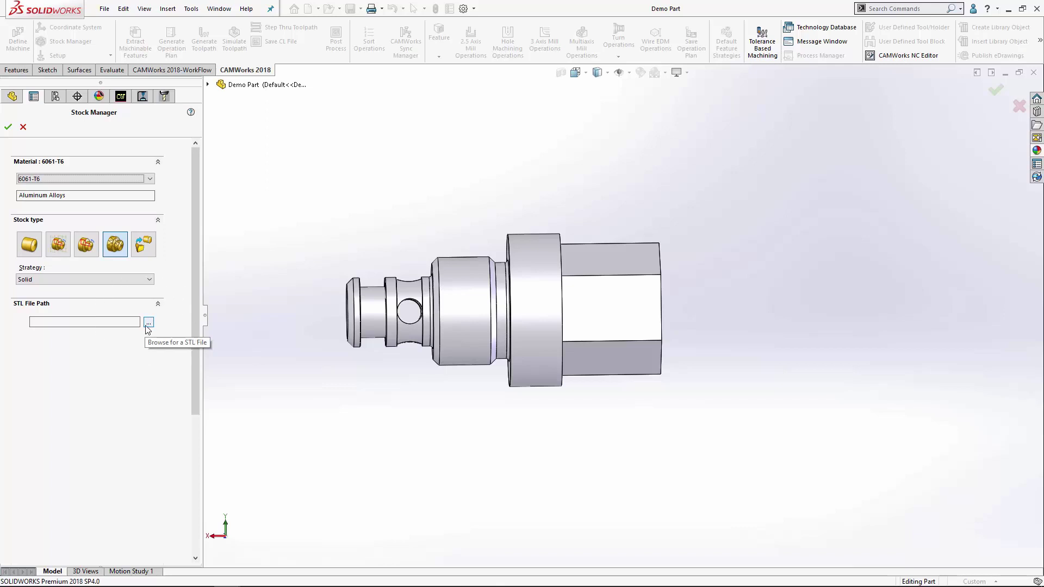
click(149, 323)
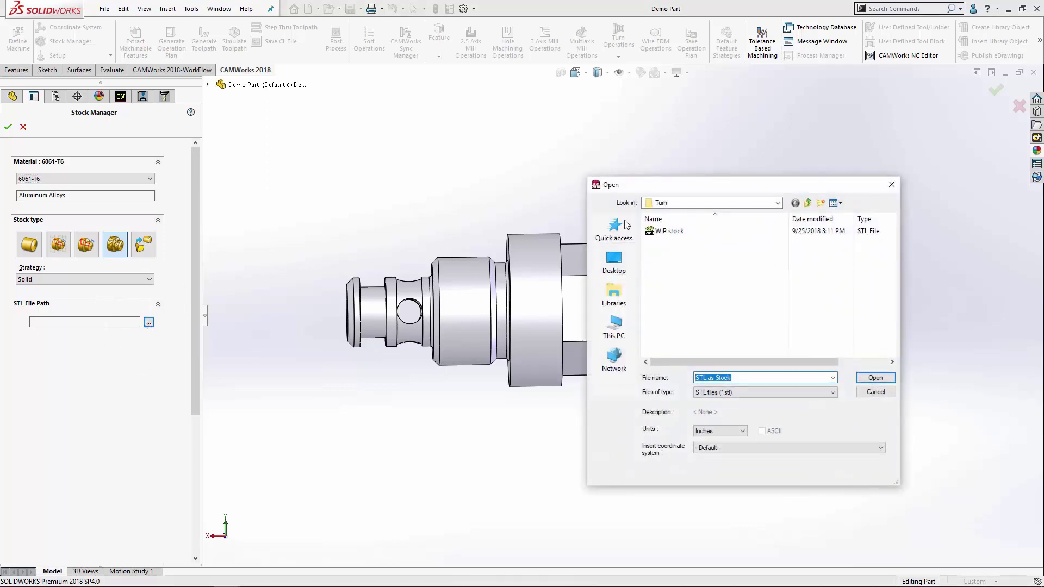
click(679, 237)
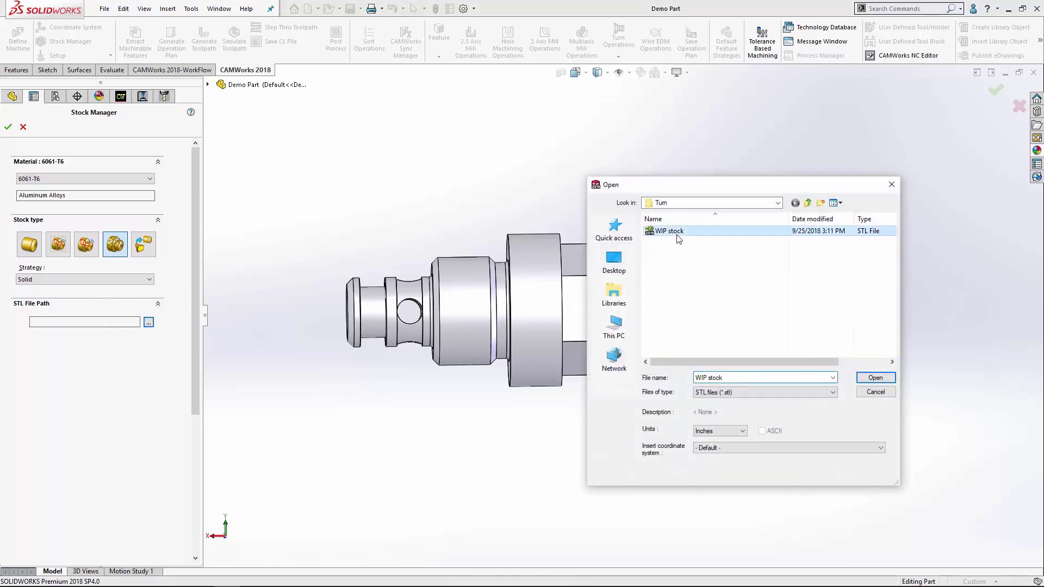
click(872, 379)
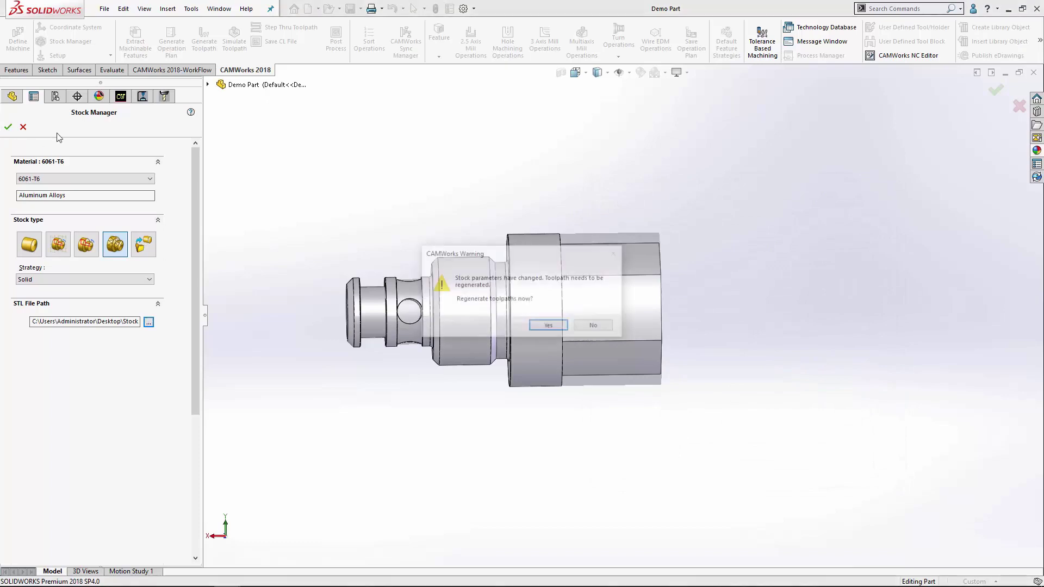
Regenerate the toolpaths and view the new STL-based stock on the part
click(551, 327)
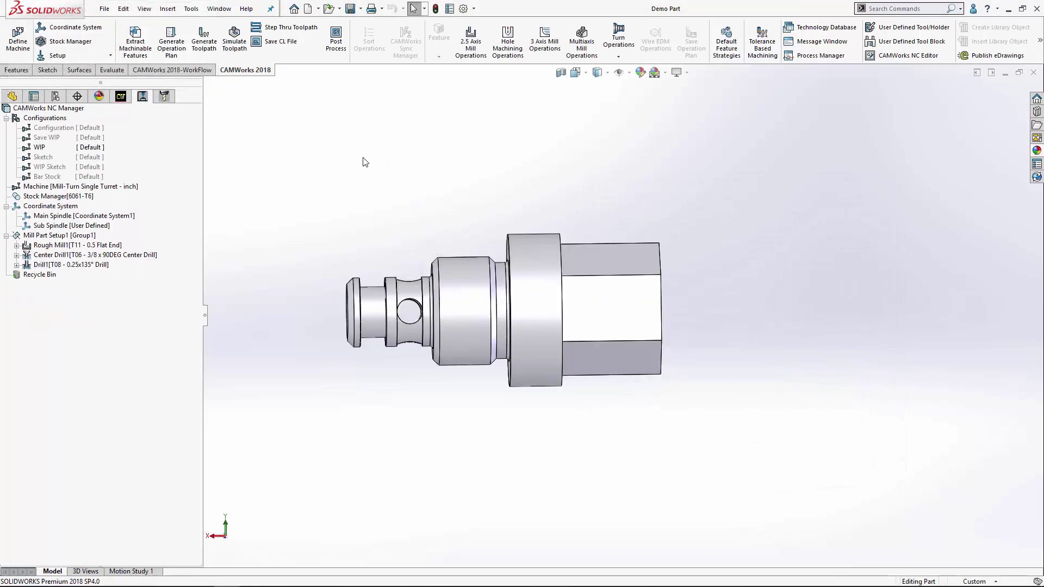
click(55, 196)
middle_drag(338, 315, 578, 485)
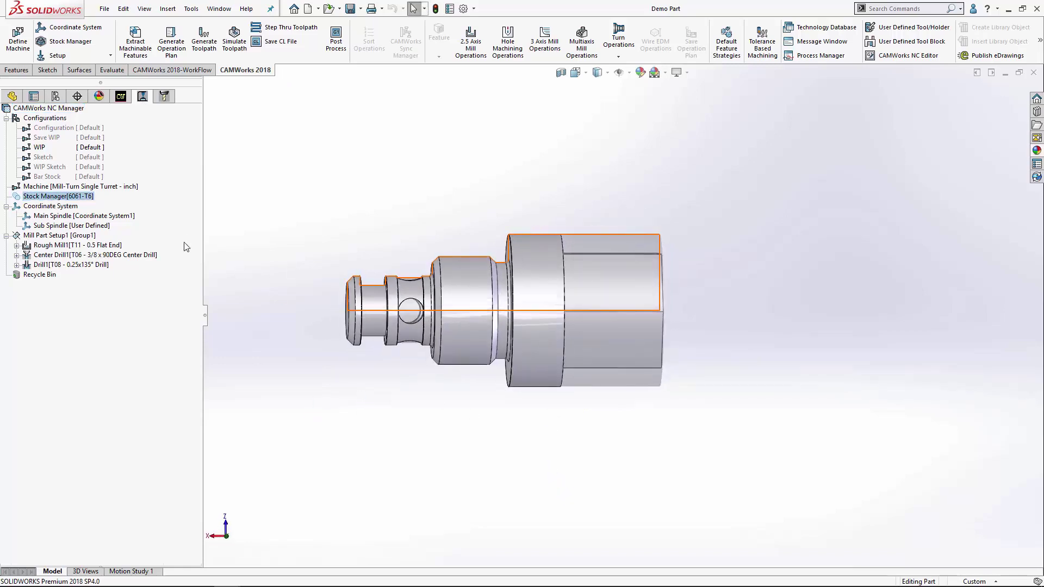
Simulate Mill Part Setup1's toolpaths through Drill1 on the turned WIP stock, then close
right_click(46, 237)
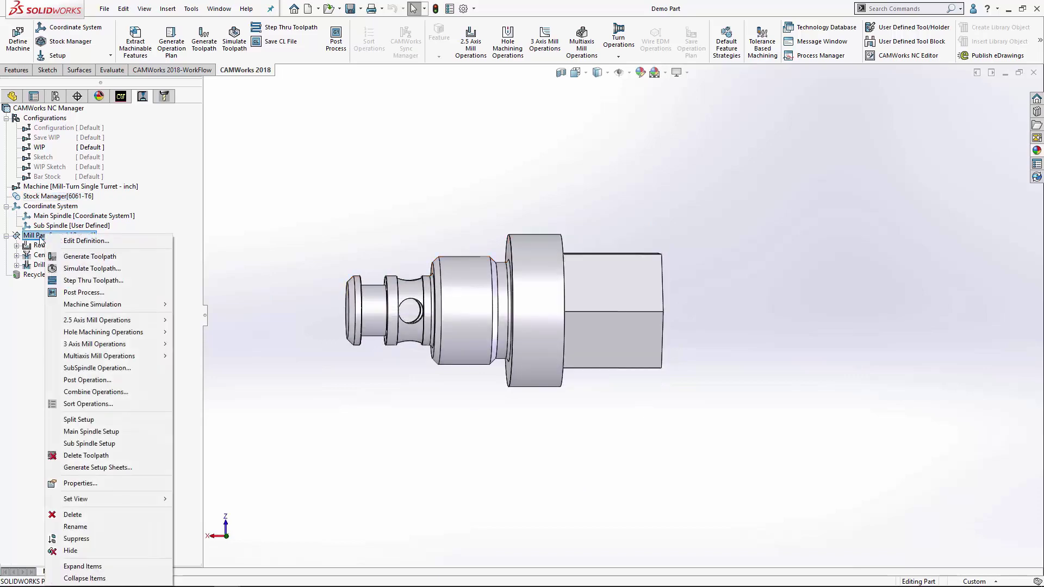
click(90, 268)
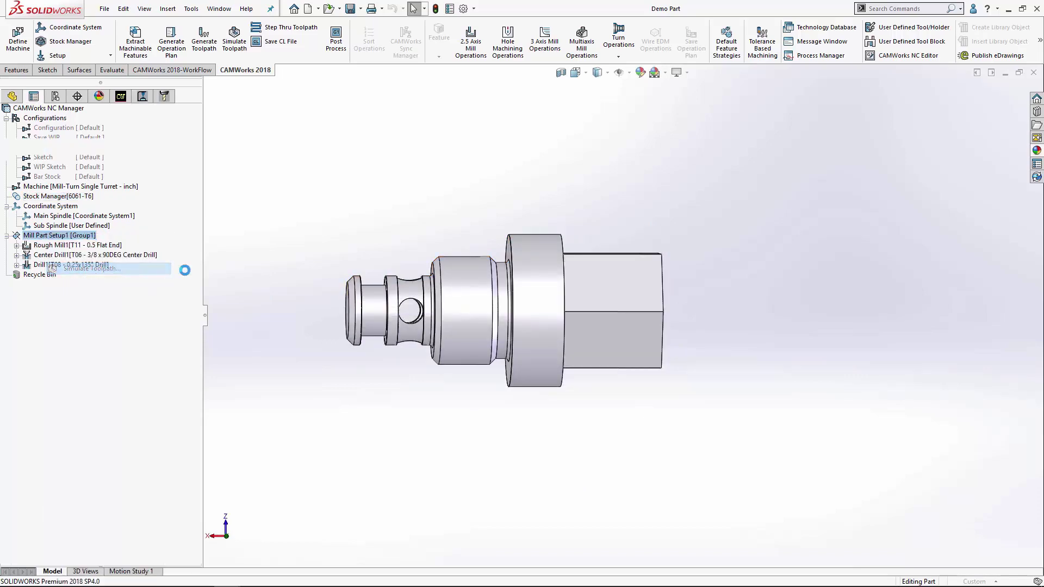
mouse_move(440, 217)
middle_down()
mouse_move(434, 210)
mouse_move(446, 208)
middle_up()
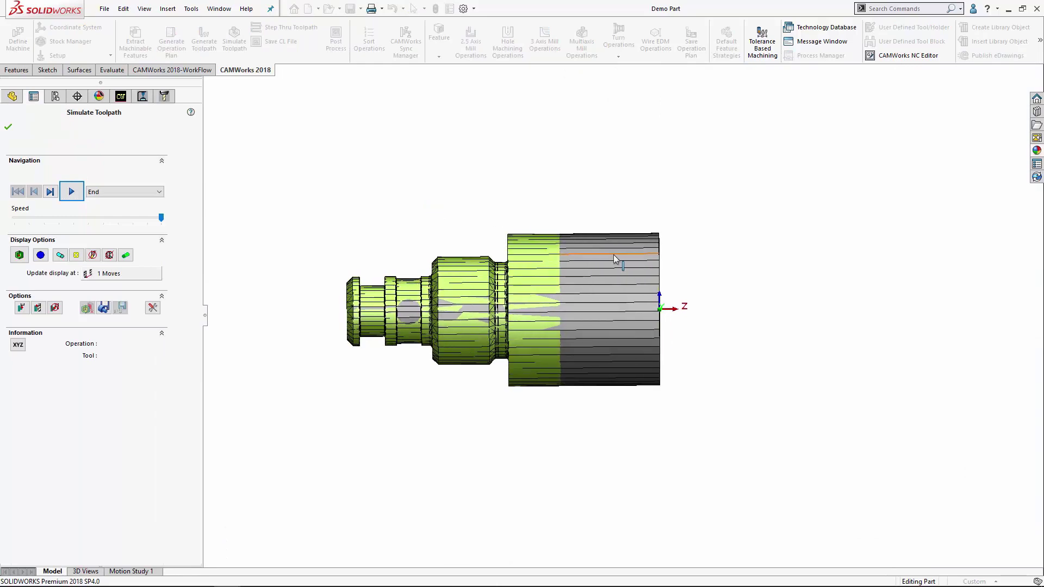
click(71, 191)
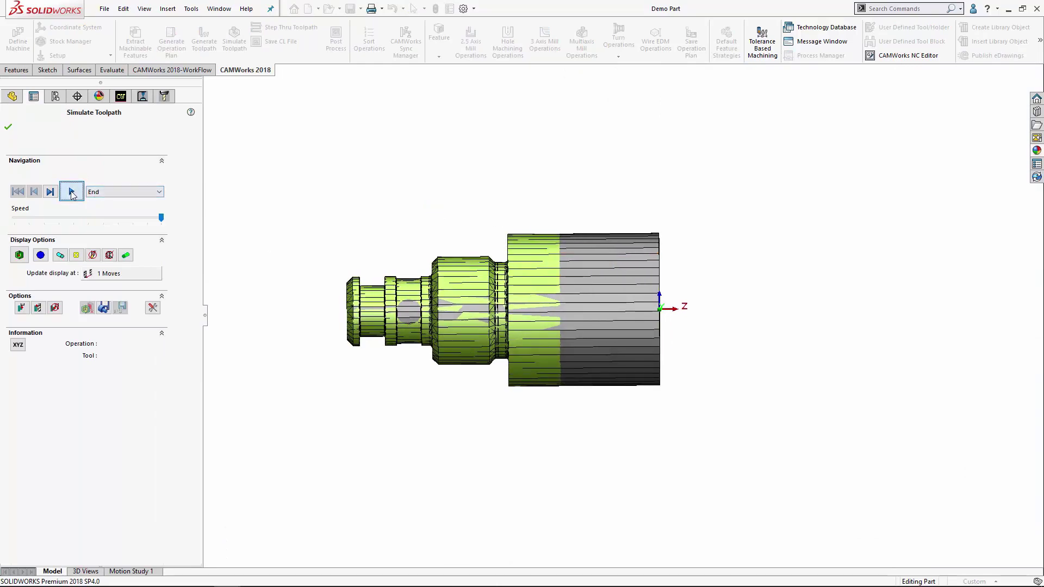
mouse_move(405, 240)
middle_down()
mouse_move(400, 250)
mouse_move(569, 362)
mouse_move(401, 270)
mouse_move(396, 257)
middle_up()
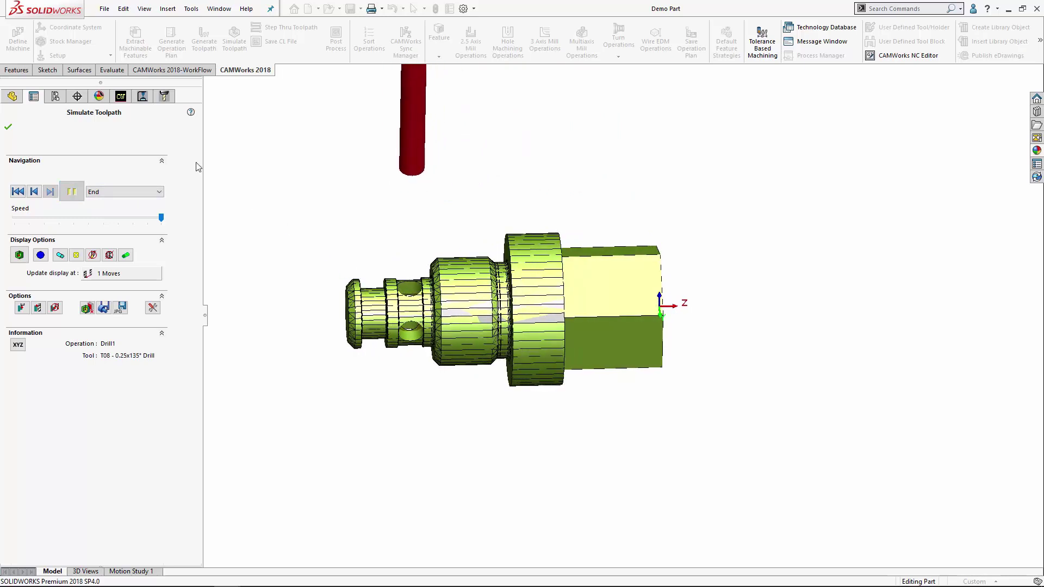
click(9, 129)
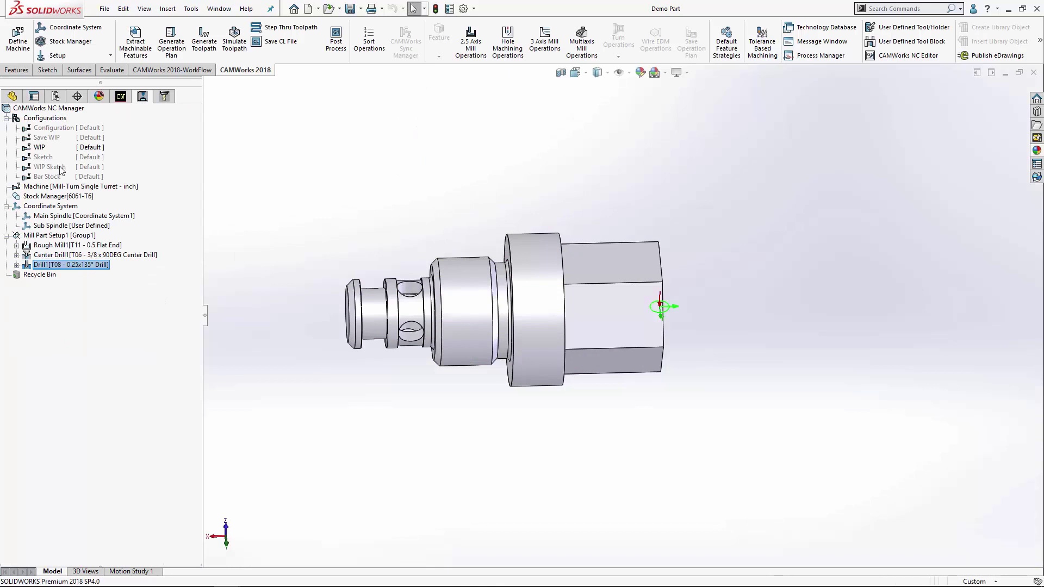
Activate the WIP Sketch configuration and review its 6061-T6 bar stock around the part
double_click(61, 171)
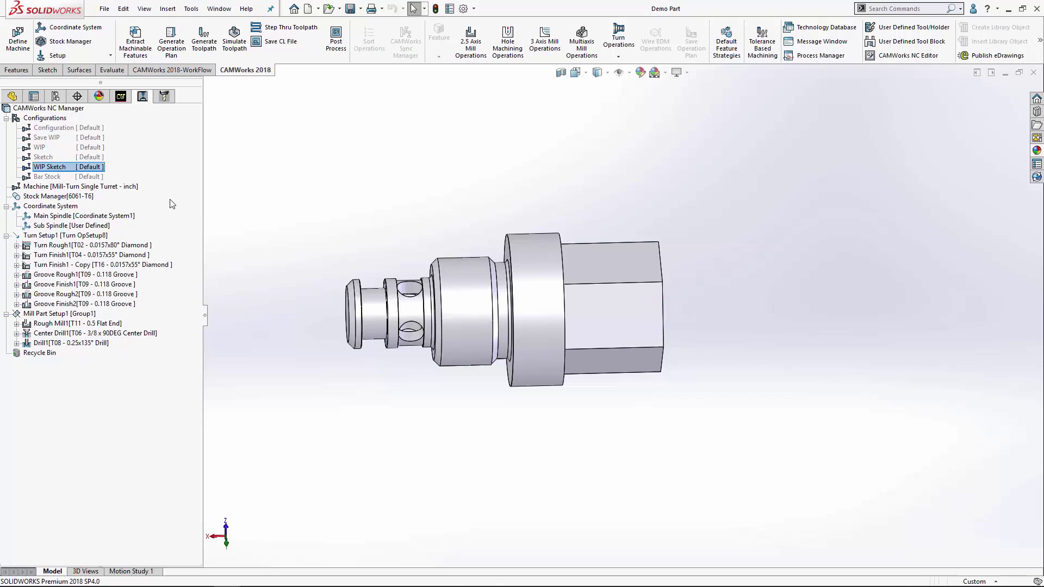
click(66, 197)
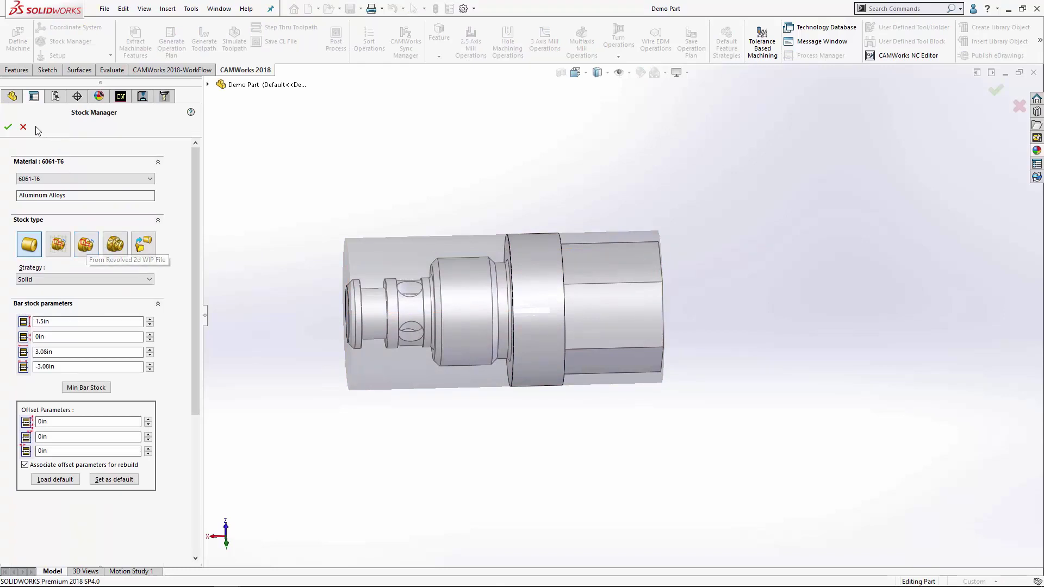
click(8, 127)
middle_drag(311, 290, 308, 215)
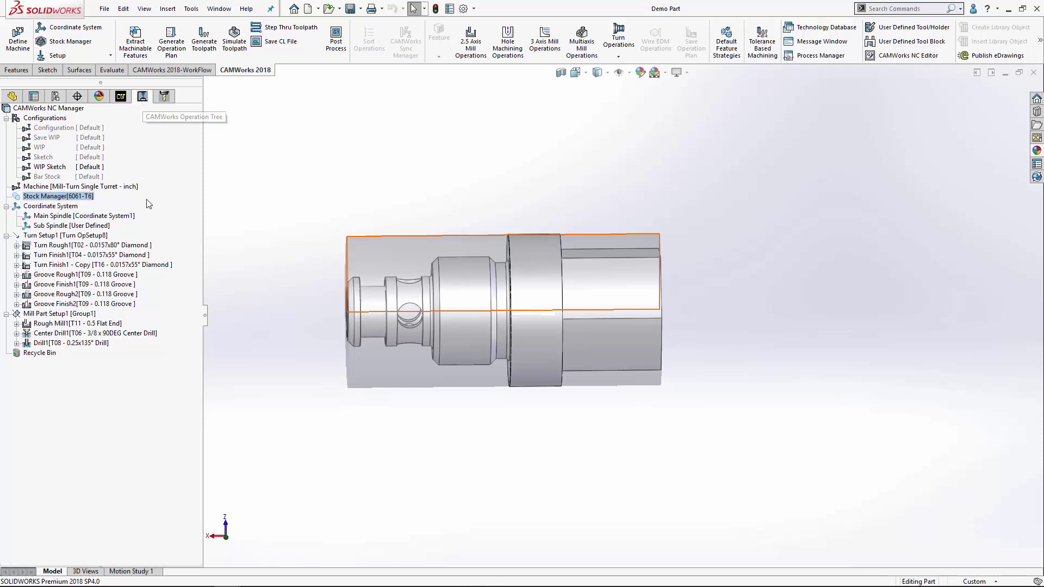
Compute a Save WIP model from Turn Setup1 only, excluding Mill Part Setup1
right_click(69, 199)
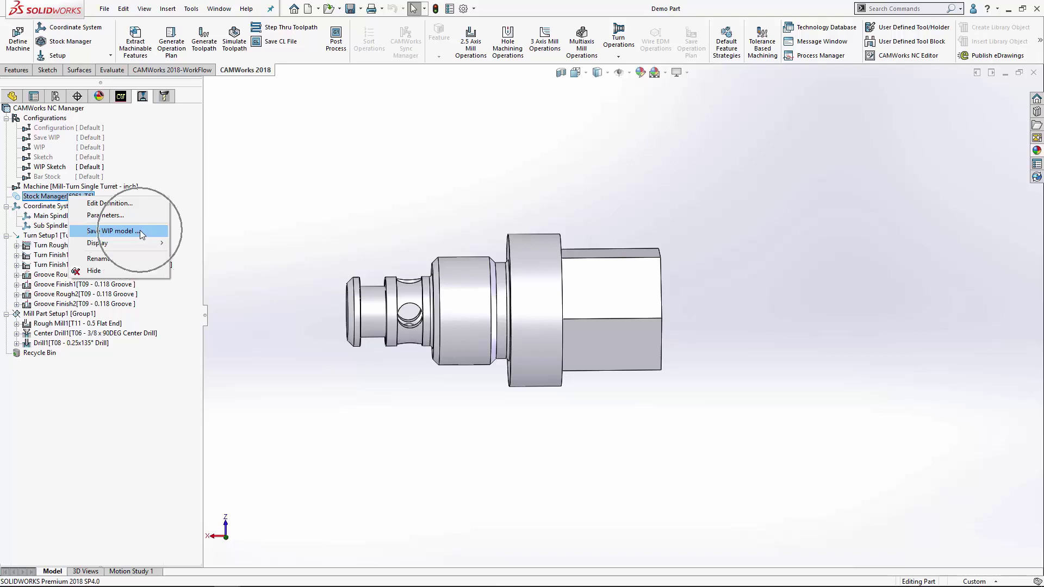
click(139, 230)
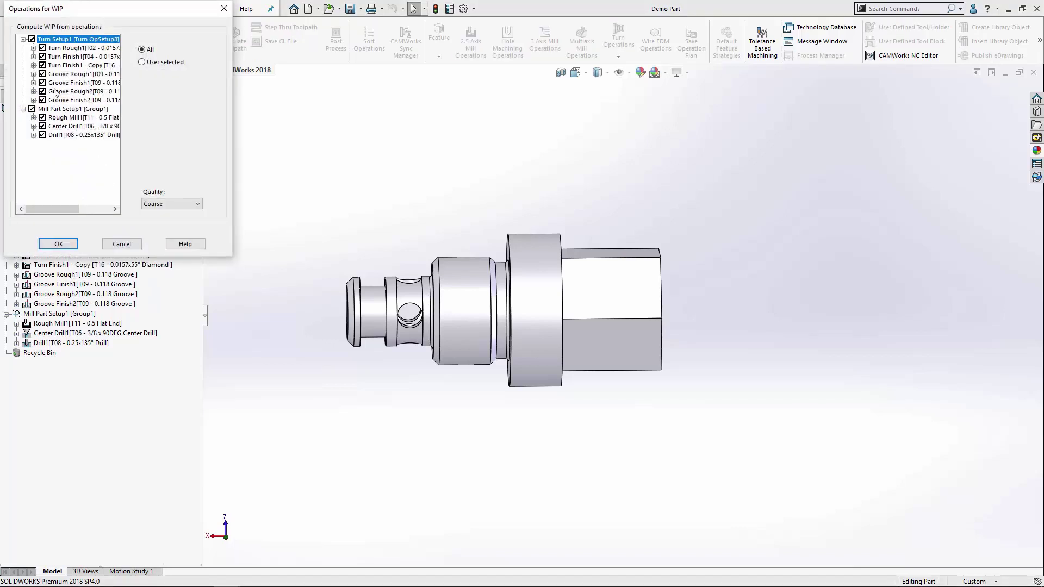
click(32, 109)
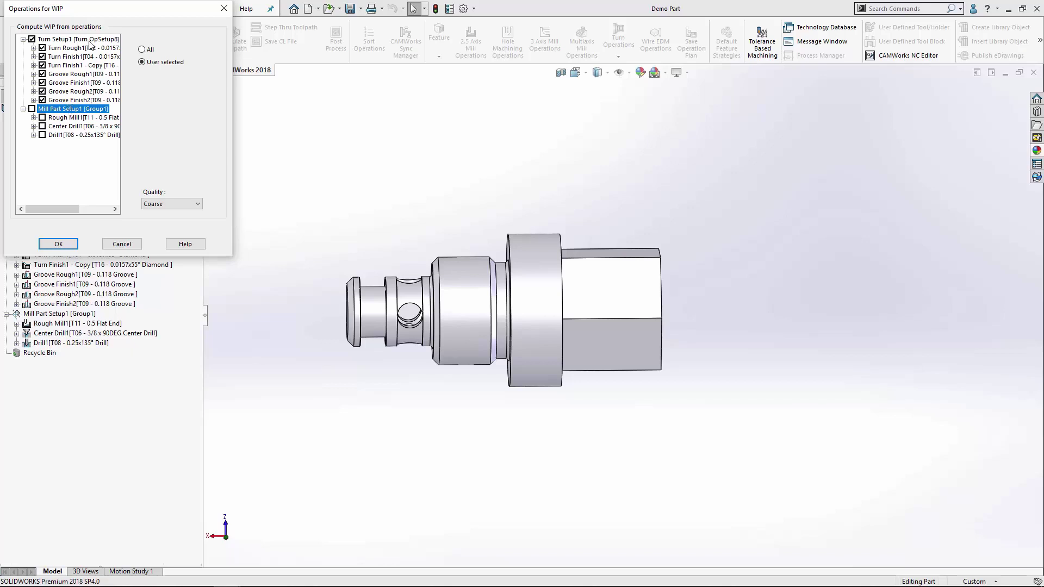
click(58, 244)
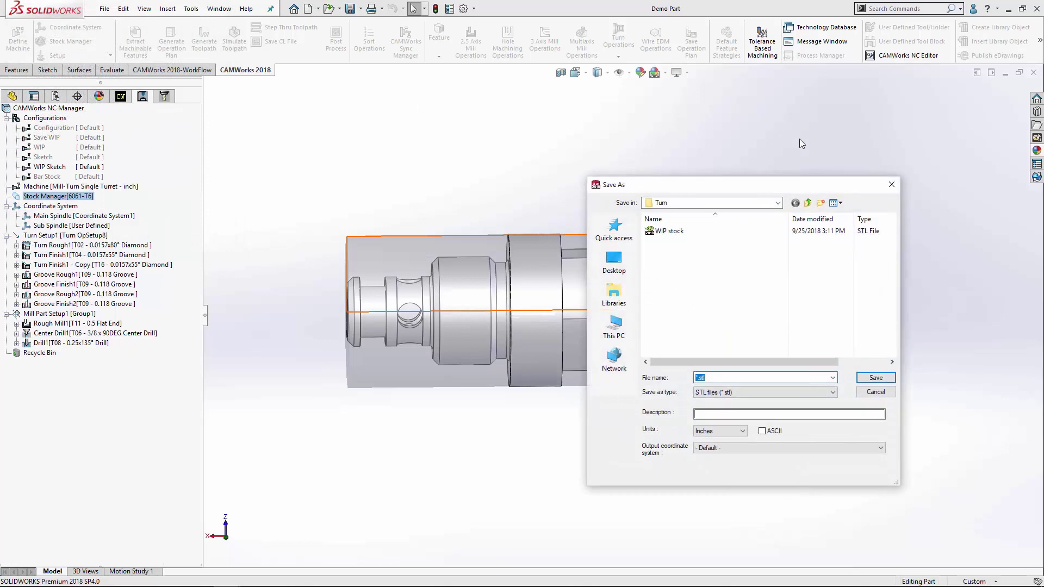
Save the turned WIP as 'WIP Sketch' with the WIP Sketch Files (*.cwtwip) type
click(730, 395)
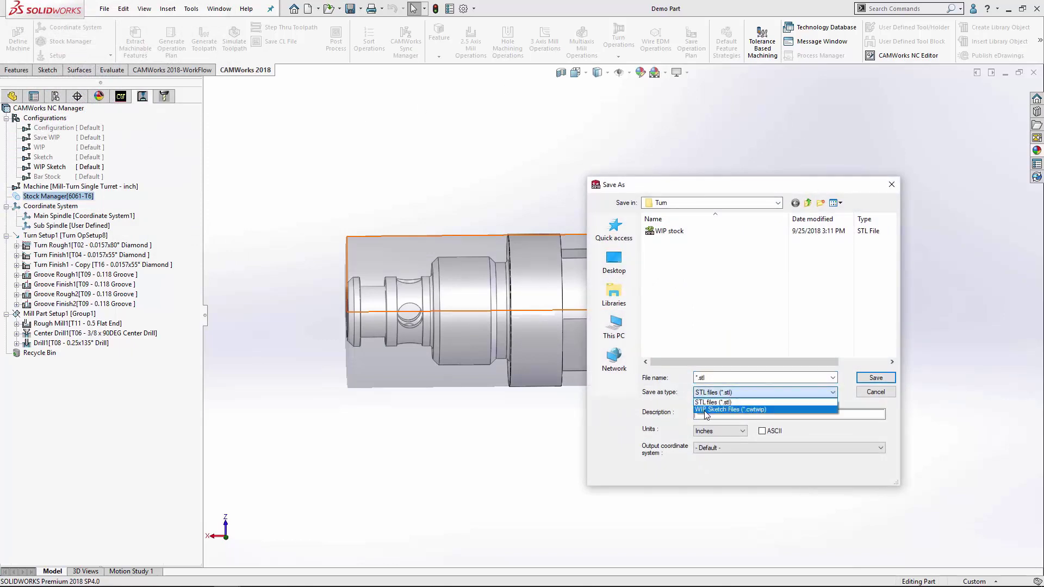
click(764, 412)
click(725, 377)
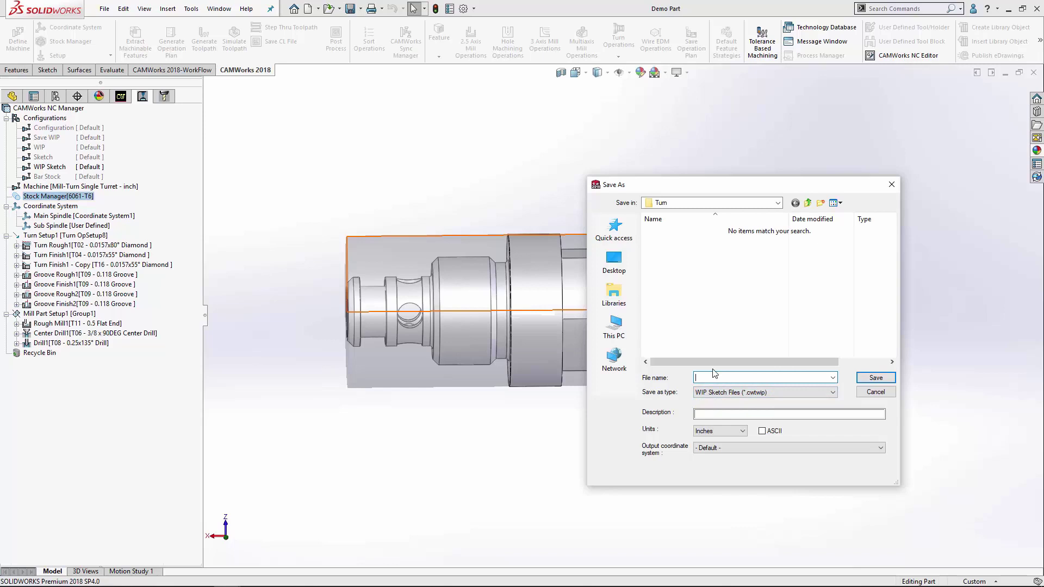
text(WIP Sketch)
click(876, 377)
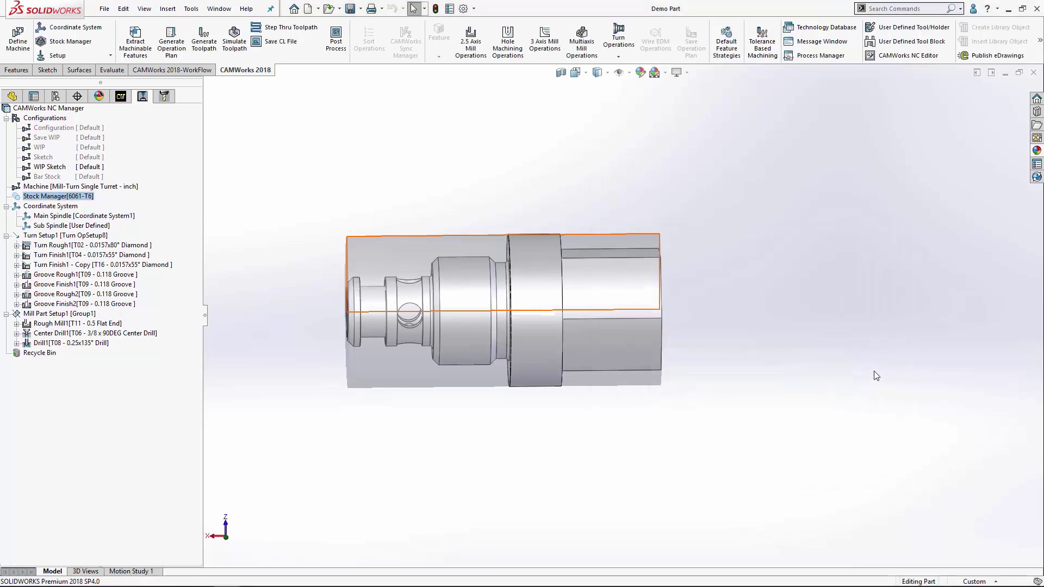
Set the stock From Revolved 2d WIP File using WIP Sketch.cwtwip and regenerate toolpaths
double_click(52, 198)
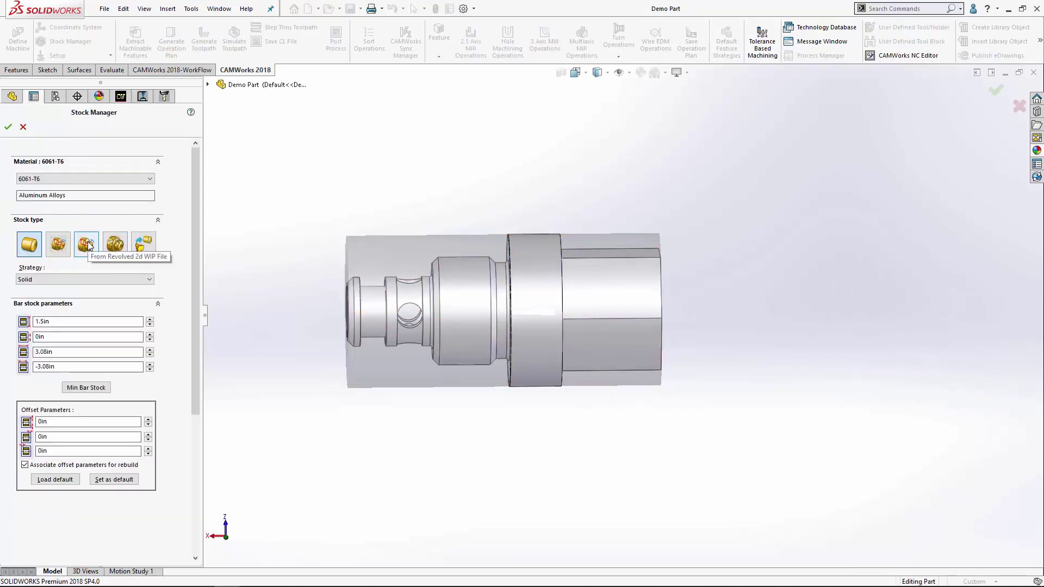
click(90, 246)
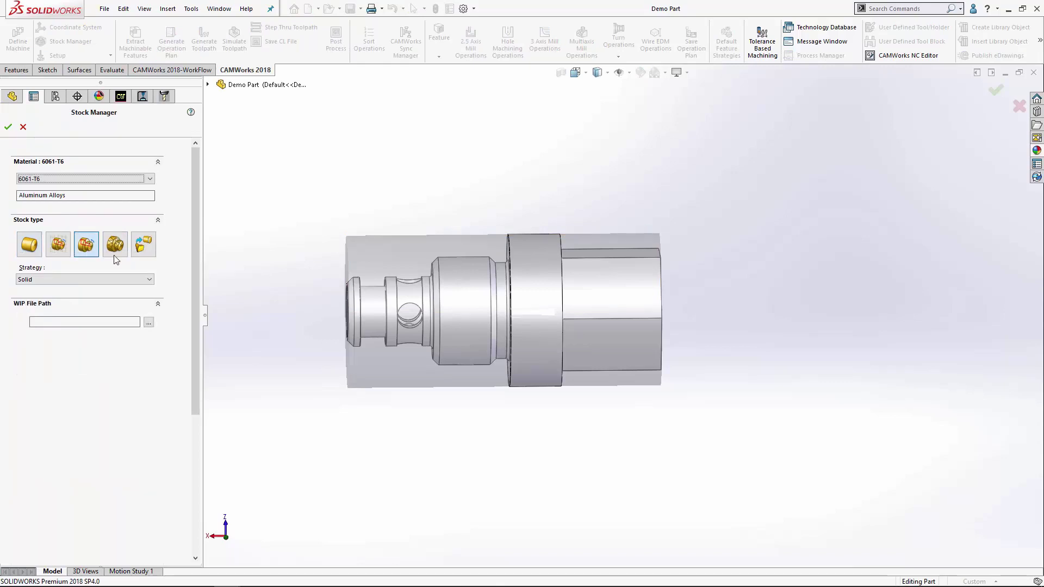
click(149, 323)
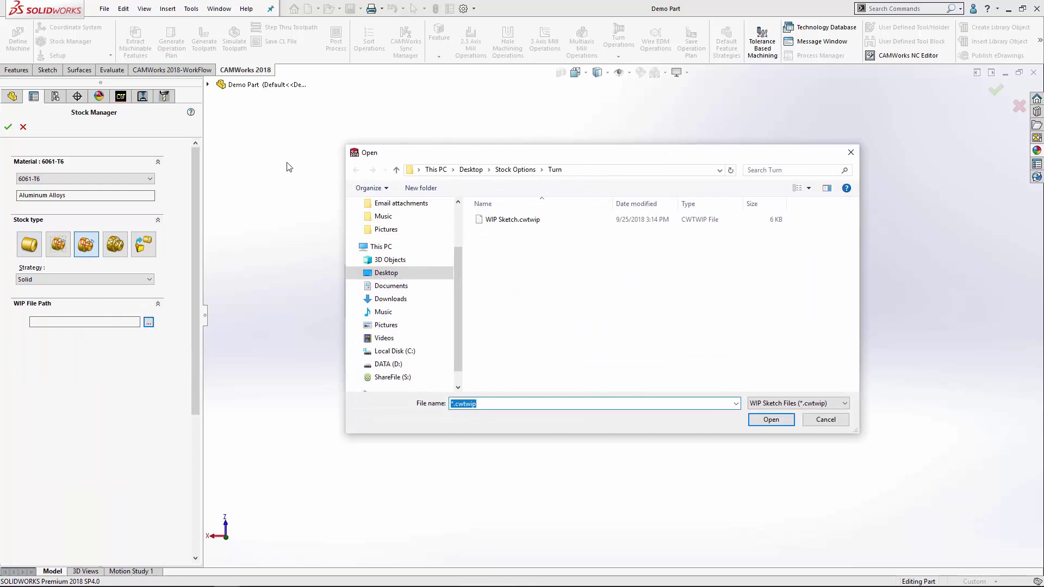
click(514, 223)
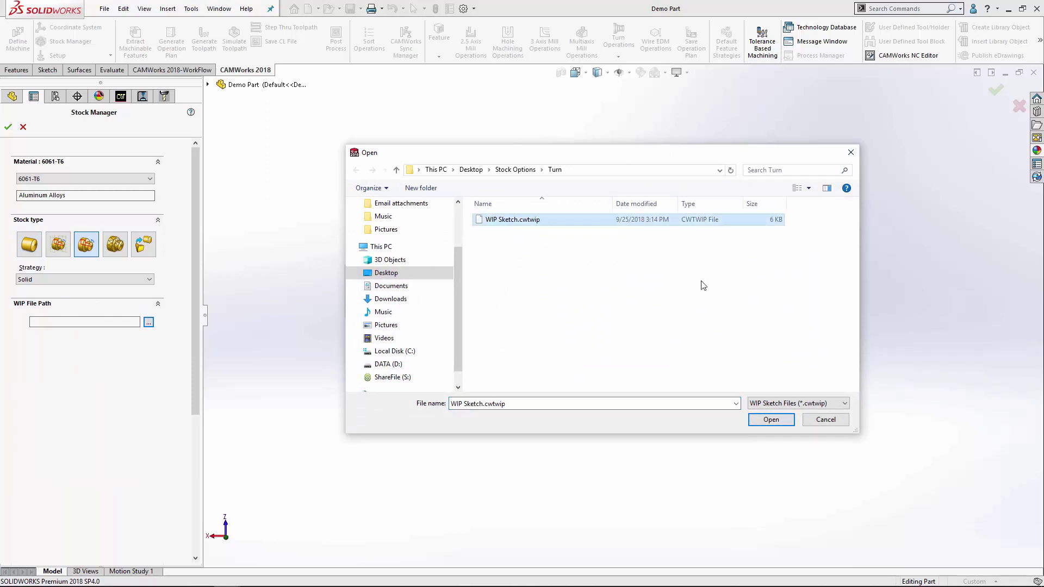
click(765, 423)
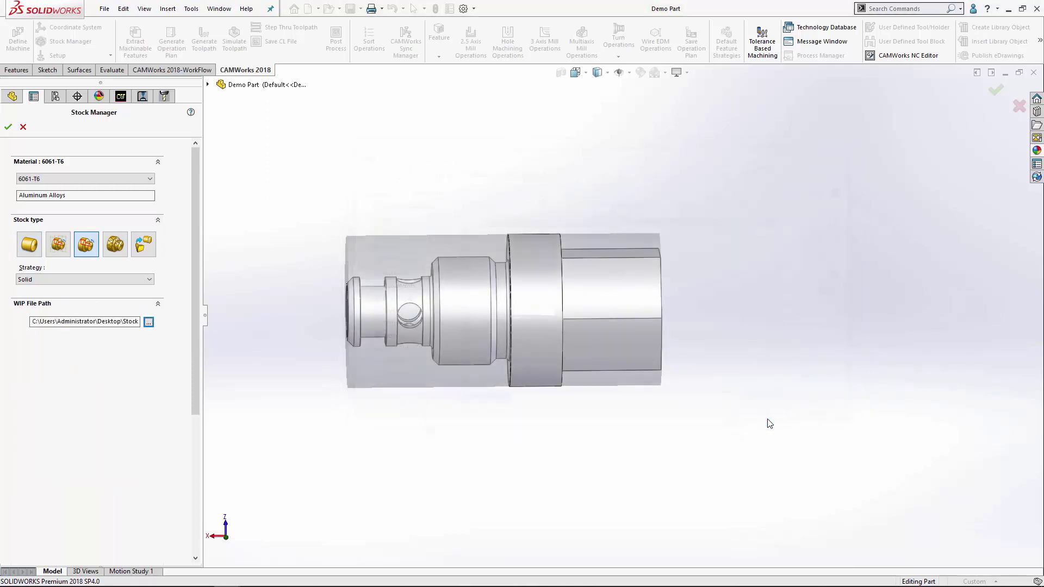
click(8, 127)
click(542, 328)
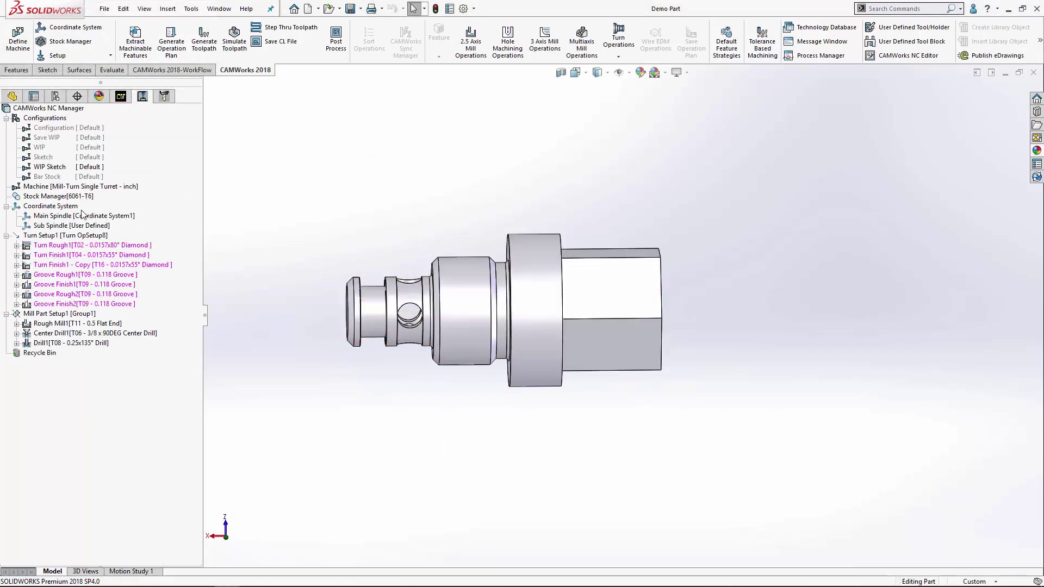
click(59, 197)
scroll(580, 278, down, 3)
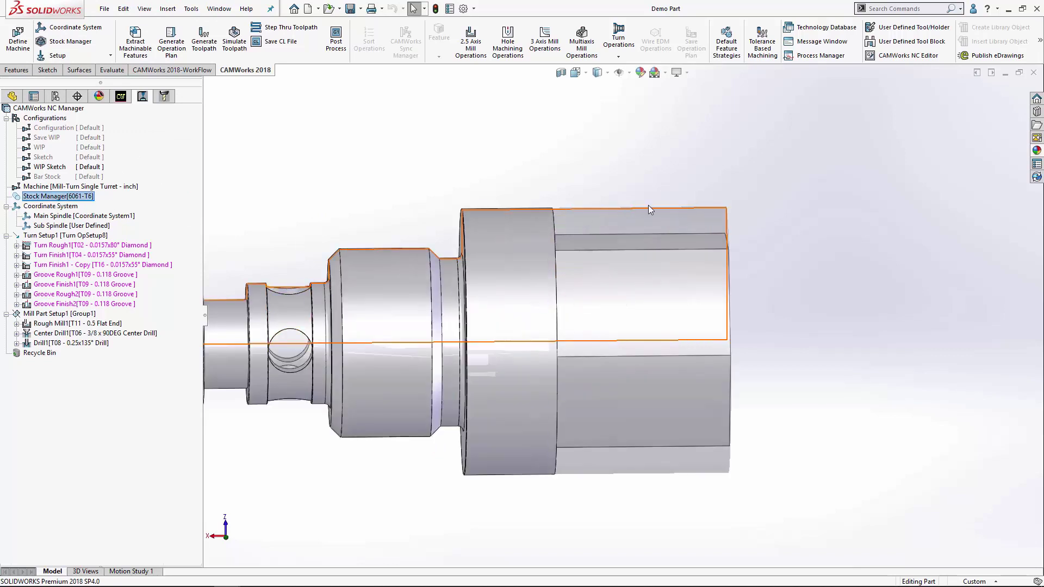
scroll(566, 191, up, 3)
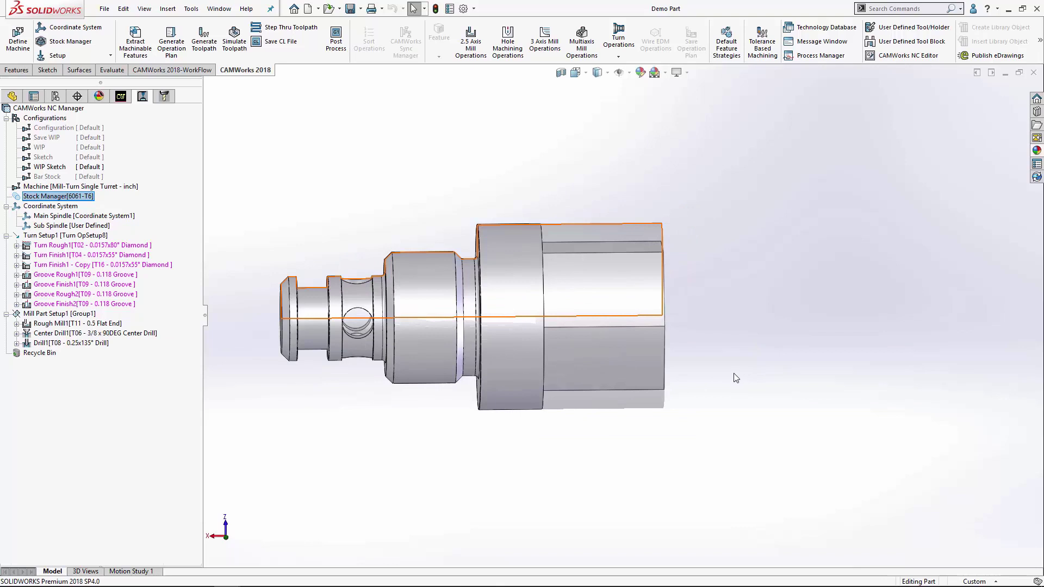